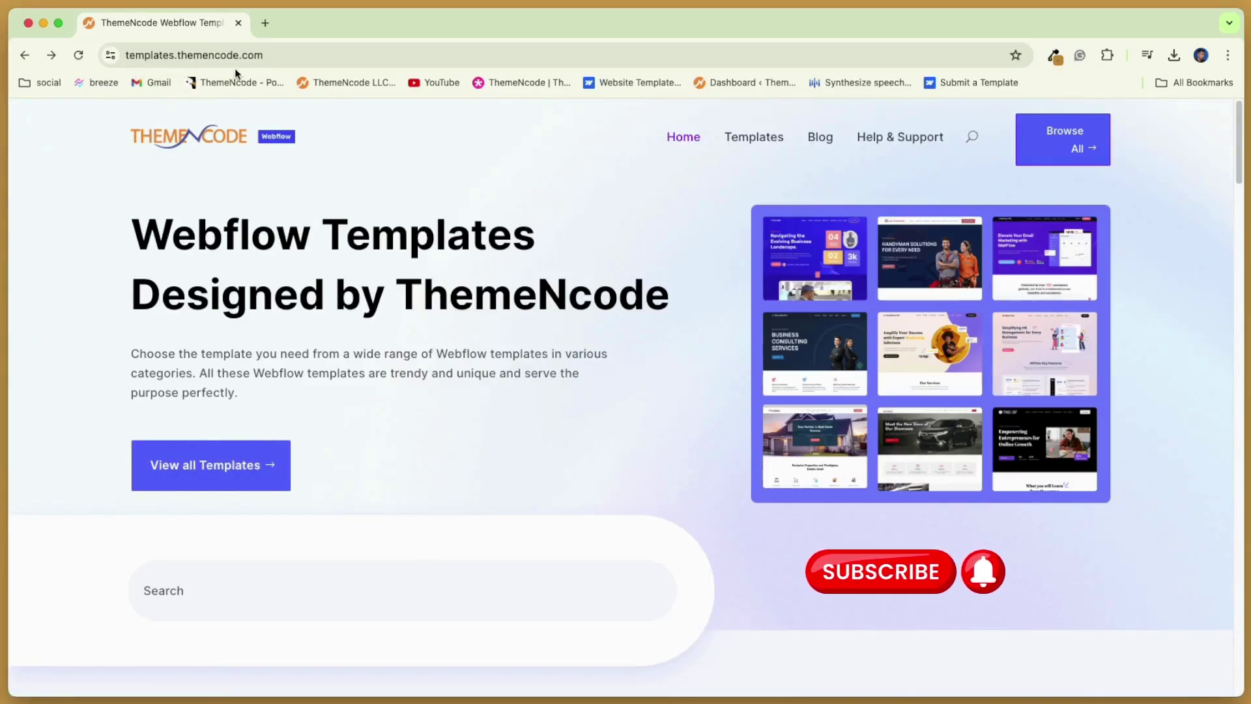
# Search the catalogue for 'cafeteria tnc' and open the Cafeteria TNC template page.
pyautogui.click(306, 595)
pyautogui.write('cafeteria')
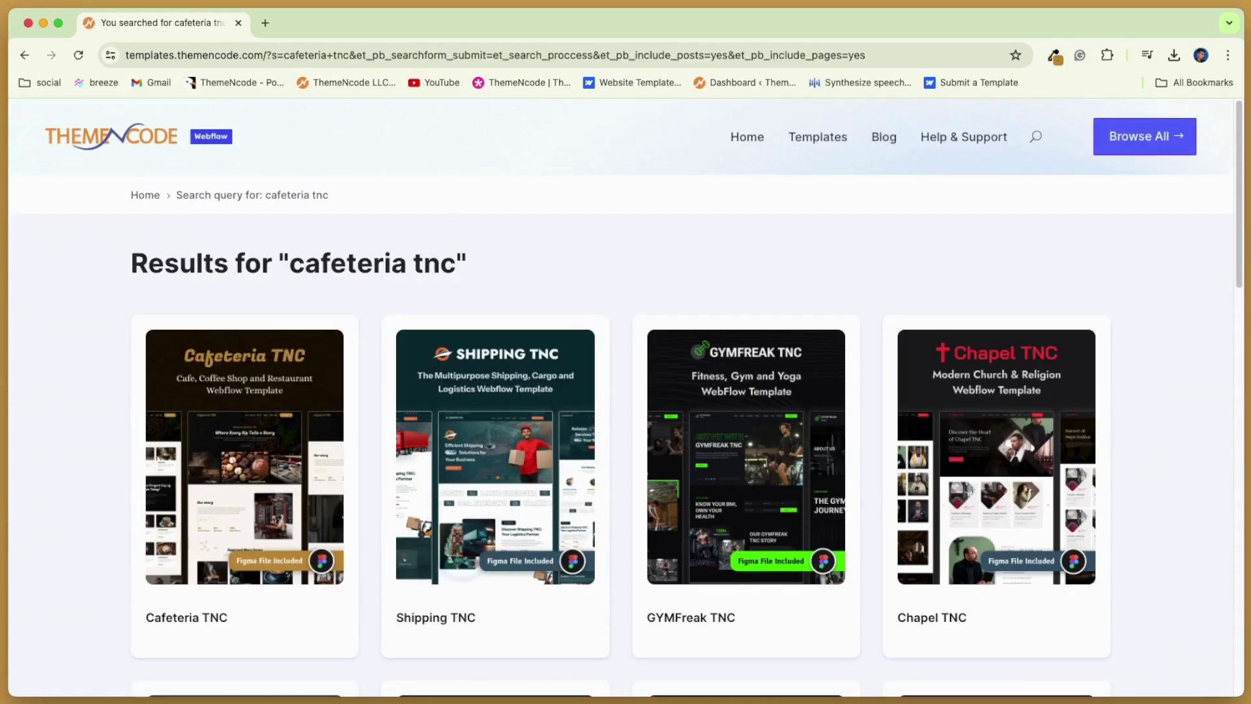
pyautogui.click(207, 626)
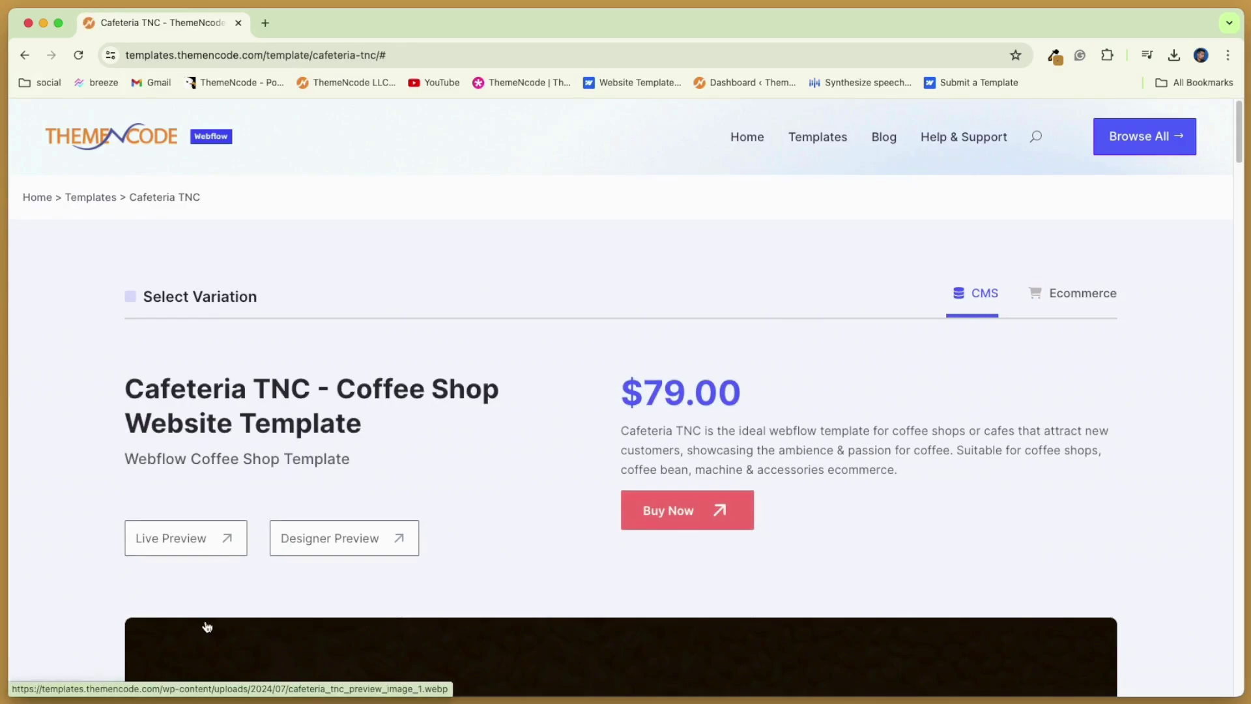
pyautogui.scroll(-3, 206, 626)
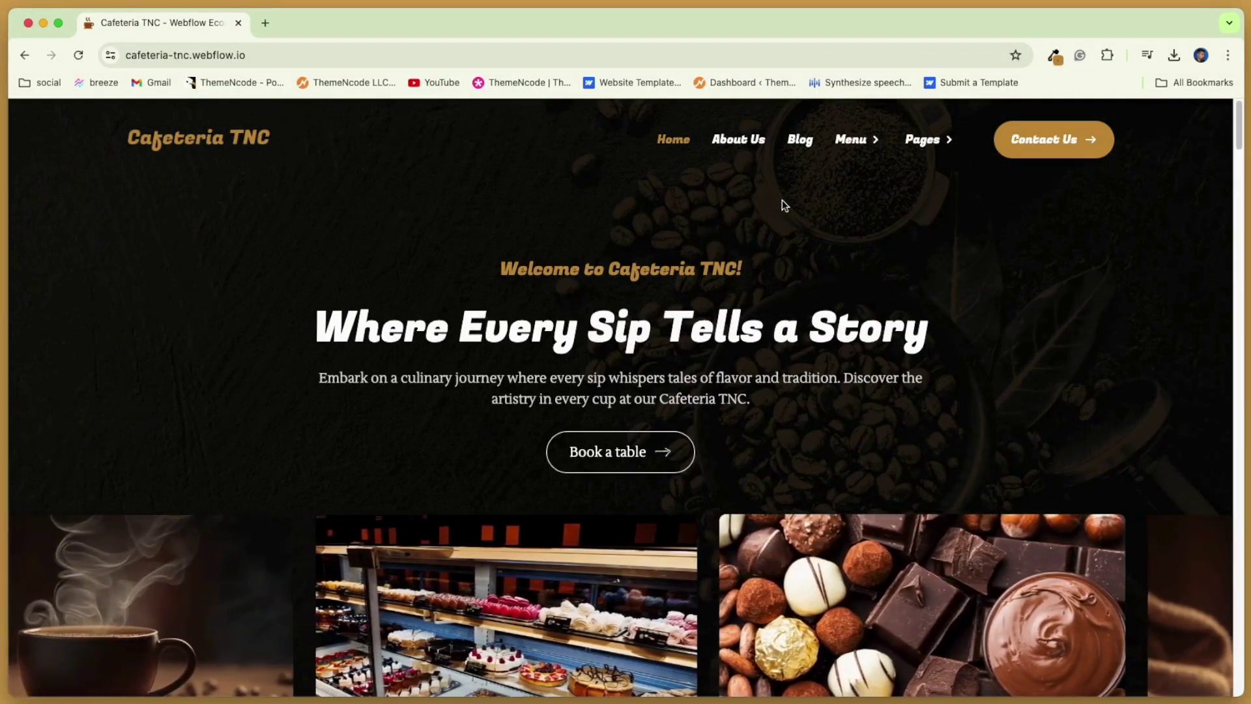
pyautogui.scroll(-3, 782, 222)
pyautogui.scroll(-4, 675, 459)
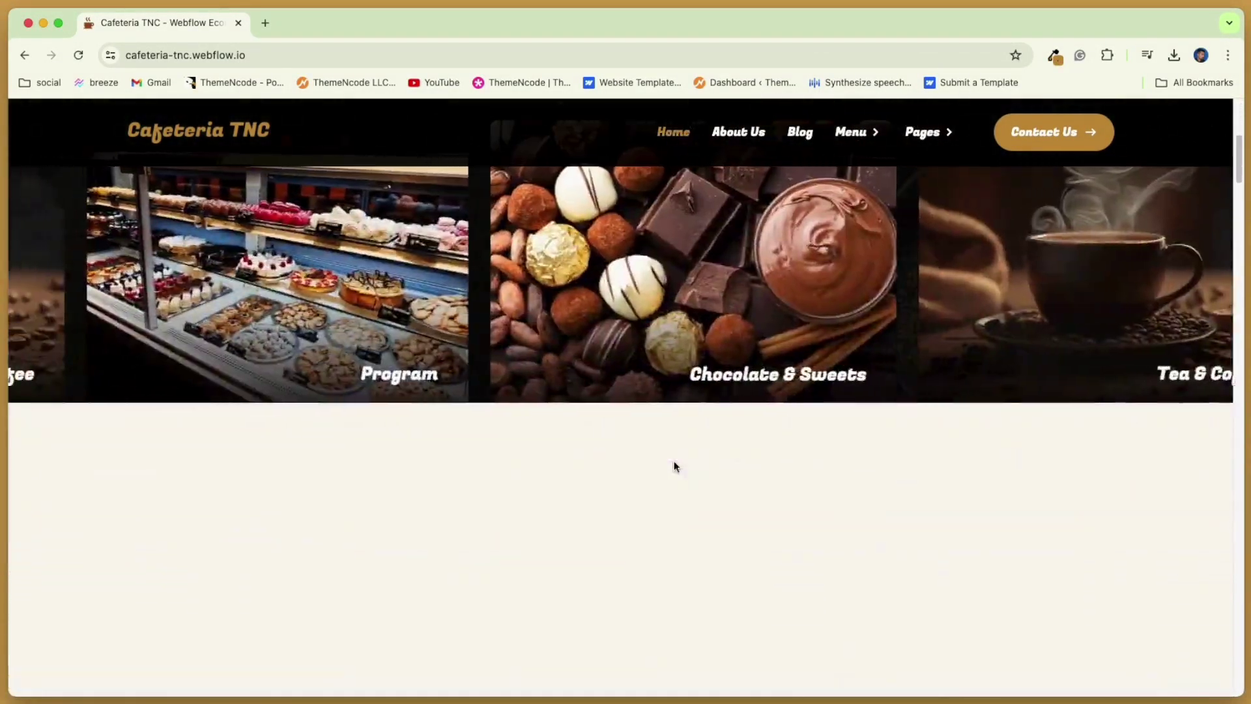
pyautogui.scroll(-3, 674, 466)
pyautogui.scroll(-2, 675, 467)
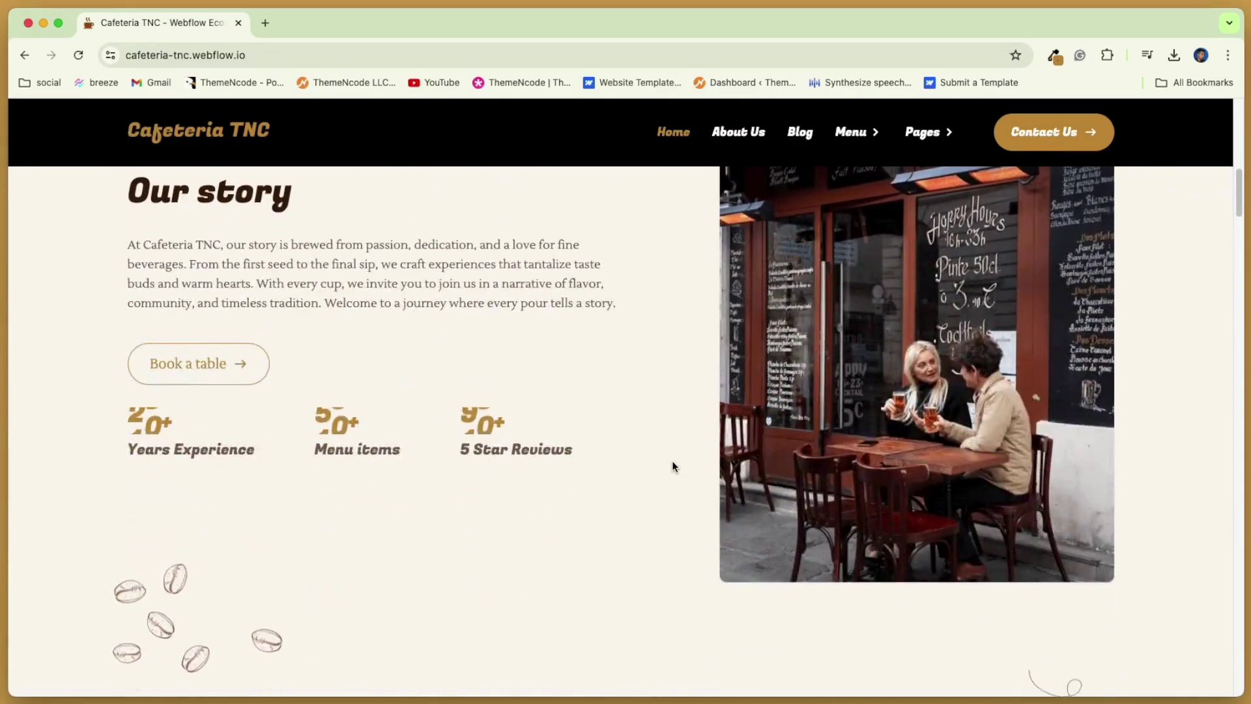
pyautogui.scroll(-3, 673, 467)
pyautogui.scroll(-2, 673, 466)
pyautogui.scroll(-1, 672, 467)
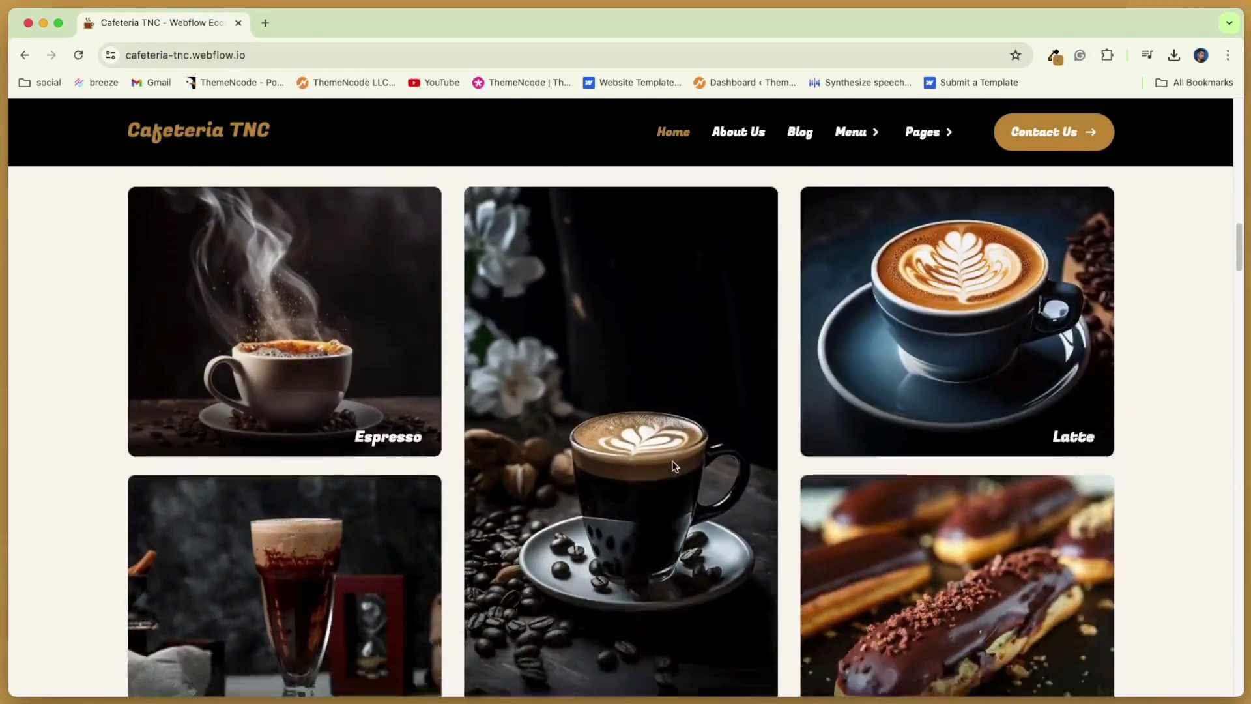
pyautogui.scroll(-2, 673, 466)
pyautogui.scroll(-4, 673, 466)
pyautogui.scroll(-2, 673, 466)
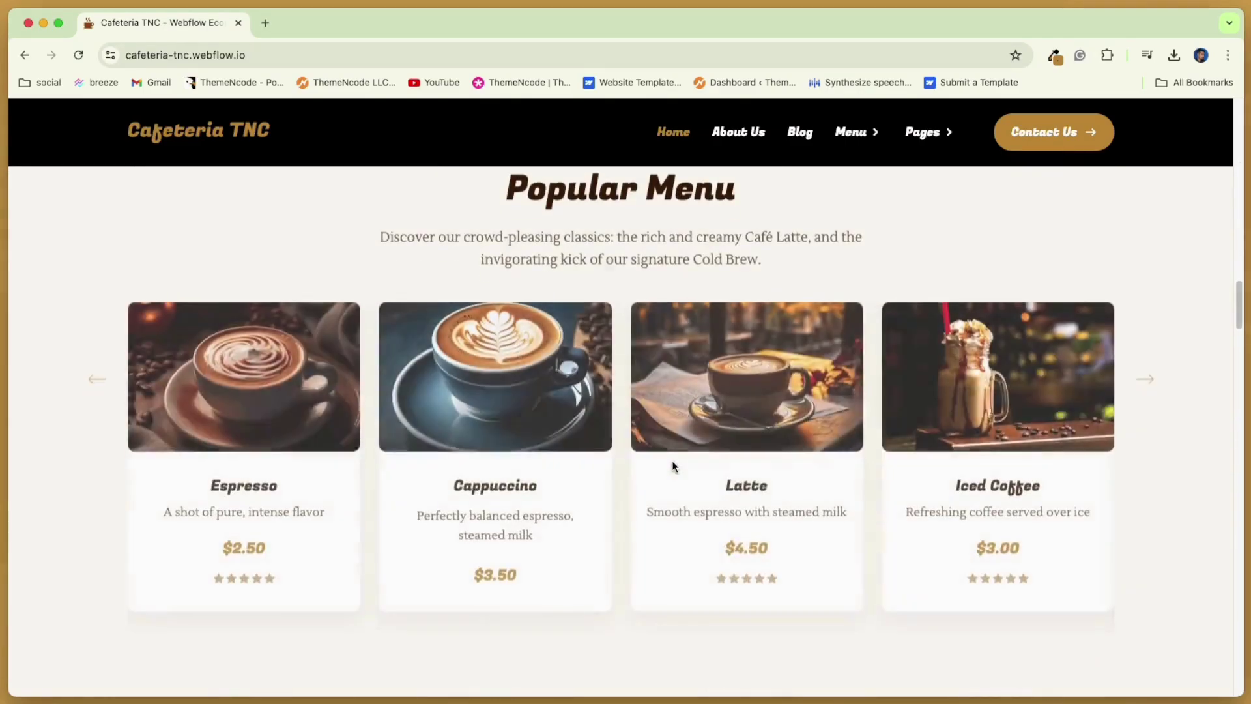
pyautogui.scroll(-3, 673, 466)
pyautogui.scroll(-3, 673, 467)
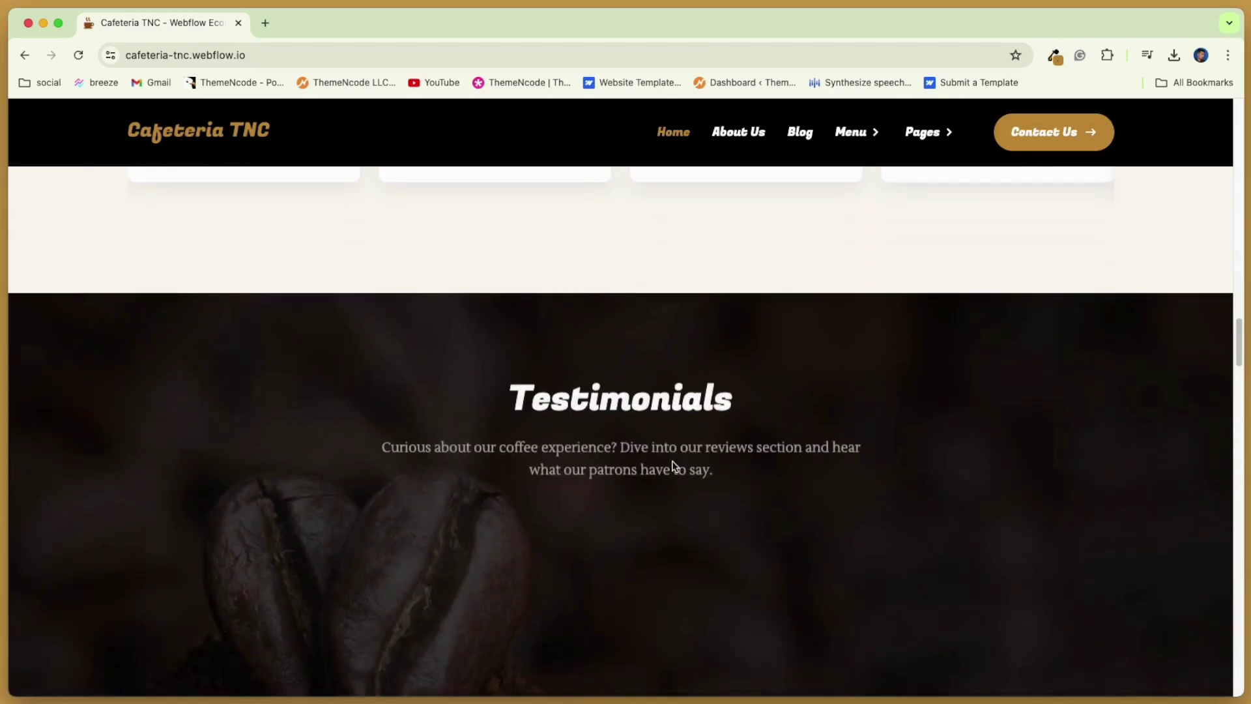
pyautogui.scroll(-3, 672, 466)
pyautogui.scroll(-4, 672, 466)
pyautogui.scroll(-1, 672, 466)
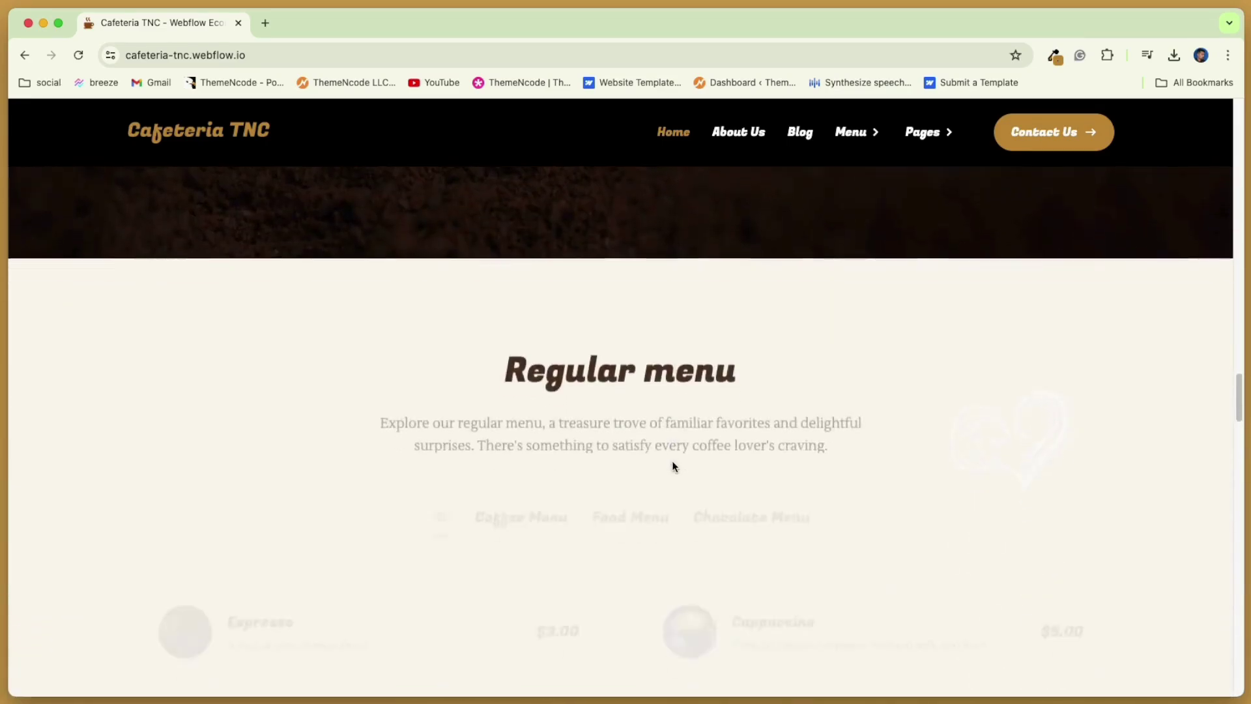
pyautogui.scroll(-2, 673, 467)
pyautogui.scroll(-2, 522, 525)
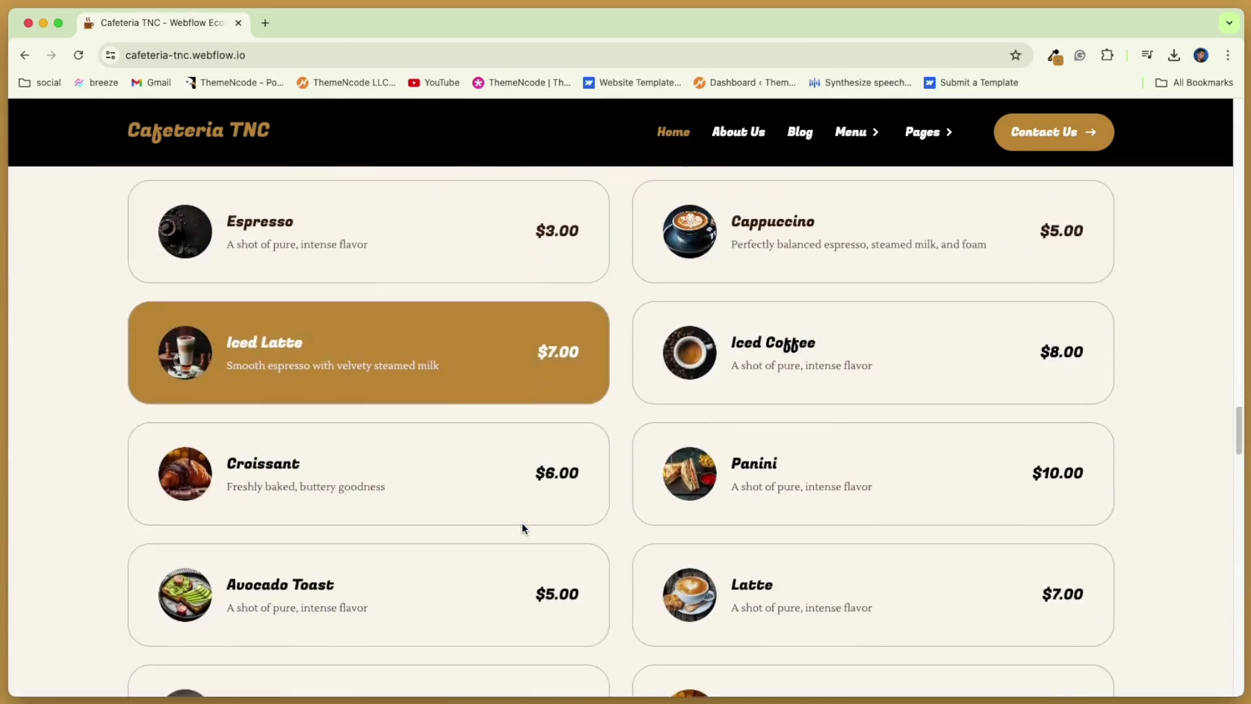
pyautogui.scroll(-2, 523, 529)
pyautogui.scroll(-1, 522, 528)
pyautogui.scroll(-2, 522, 528)
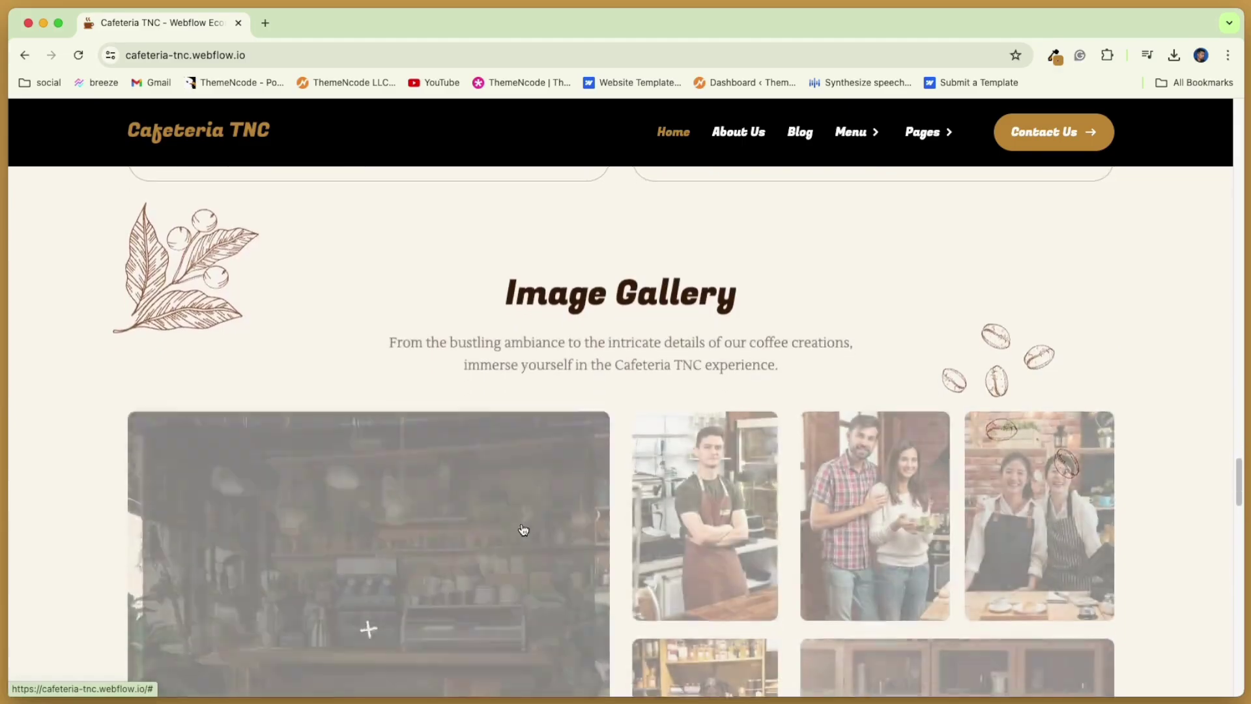
pyautogui.scroll(-2, 522, 528)
pyautogui.scroll(-2, 523, 529)
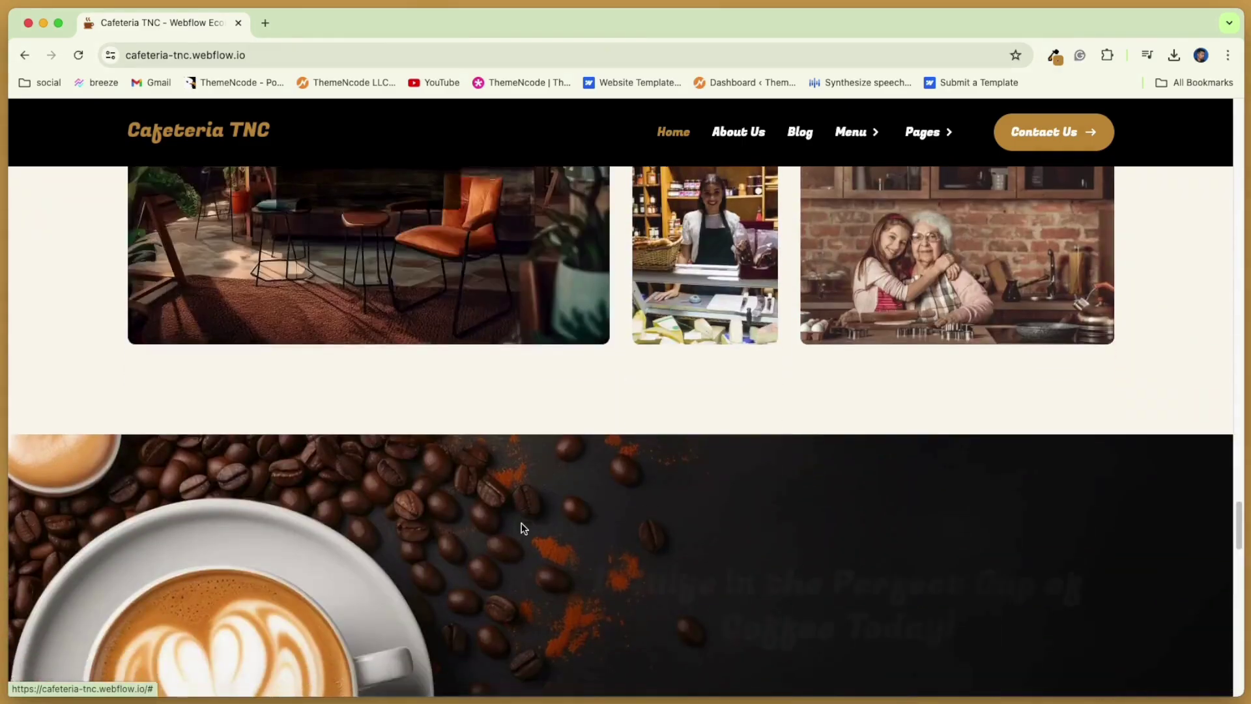
pyautogui.scroll(-4, 521, 528)
pyautogui.scroll(-2, 521, 528)
pyautogui.scroll(-2, 520, 528)
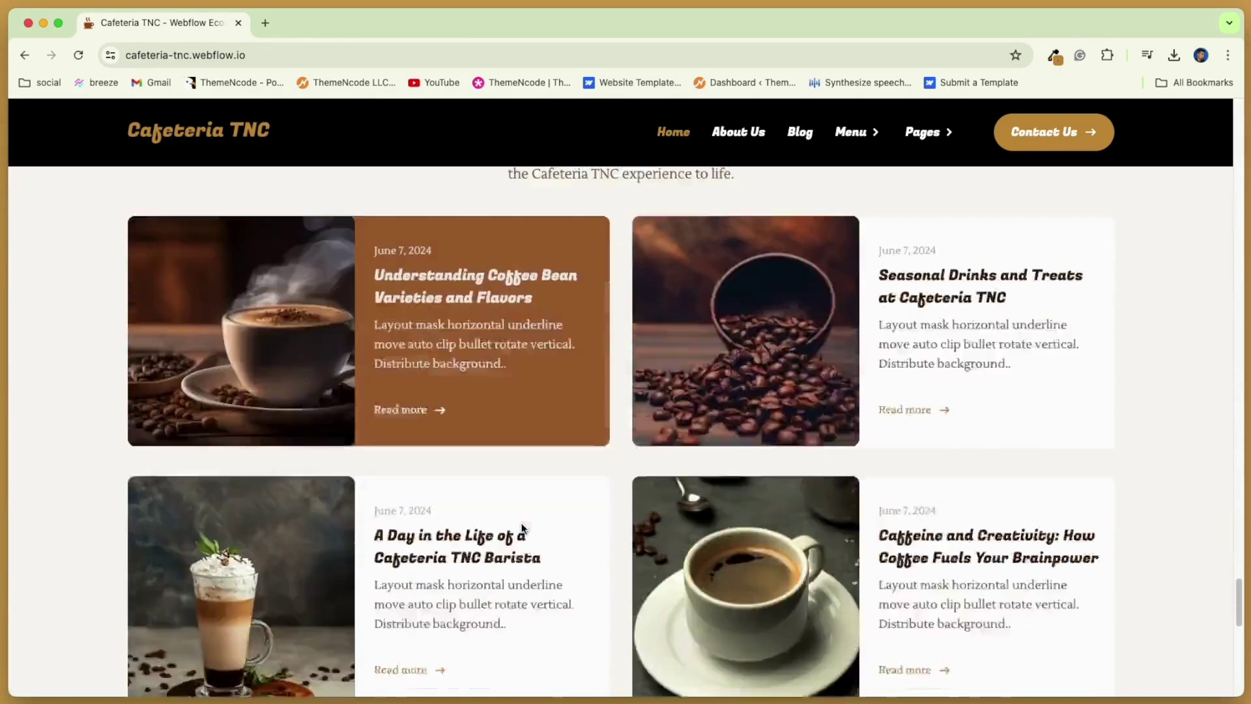
pyautogui.scroll(-2, 521, 529)
pyautogui.scroll(-4, 521, 528)
pyautogui.scroll(-2, 521, 528)
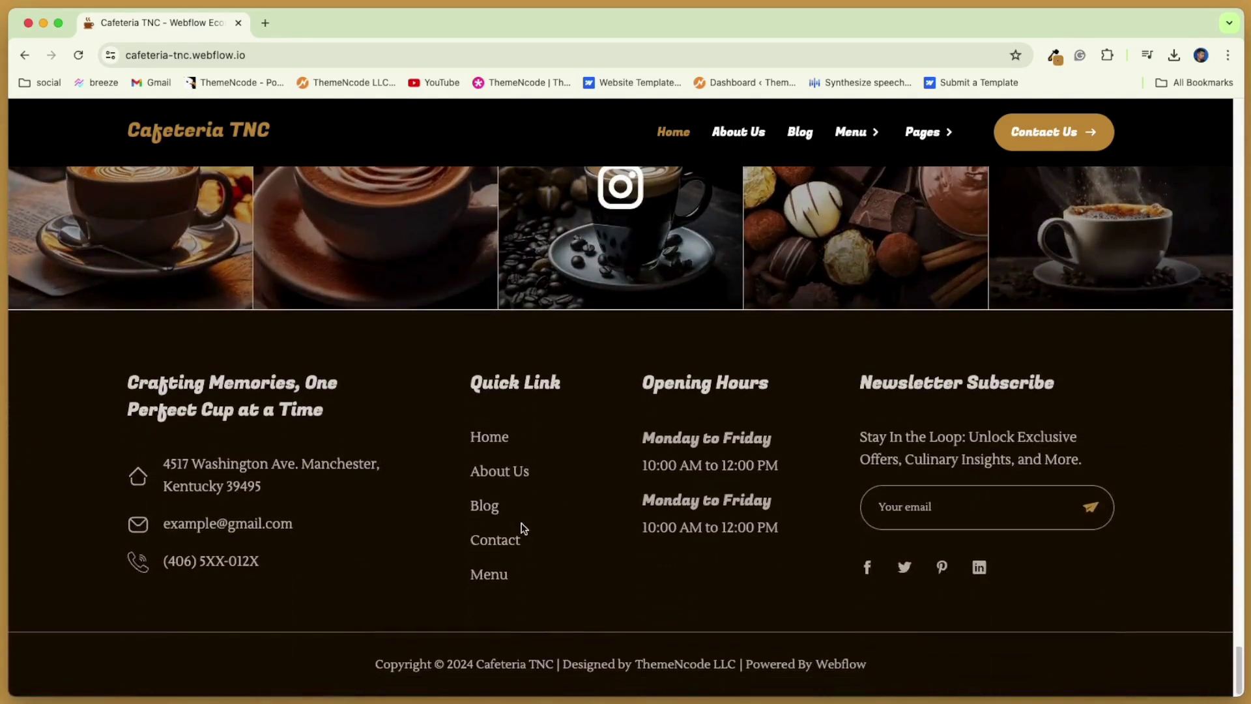
# Browse the About Us and Blog pages, then reveal the Menu dropdown.
pyautogui.click(726, 142)
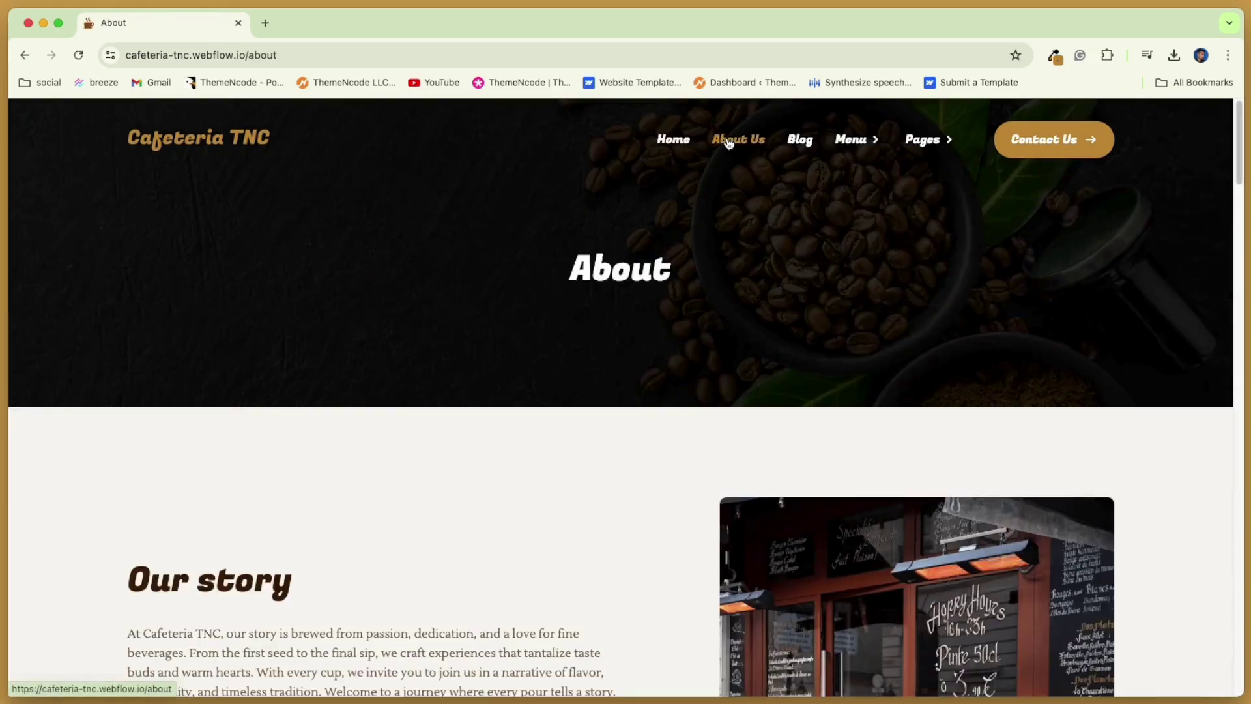
pyautogui.scroll(-2, 544, 436)
pyautogui.scroll(-2, 544, 436)
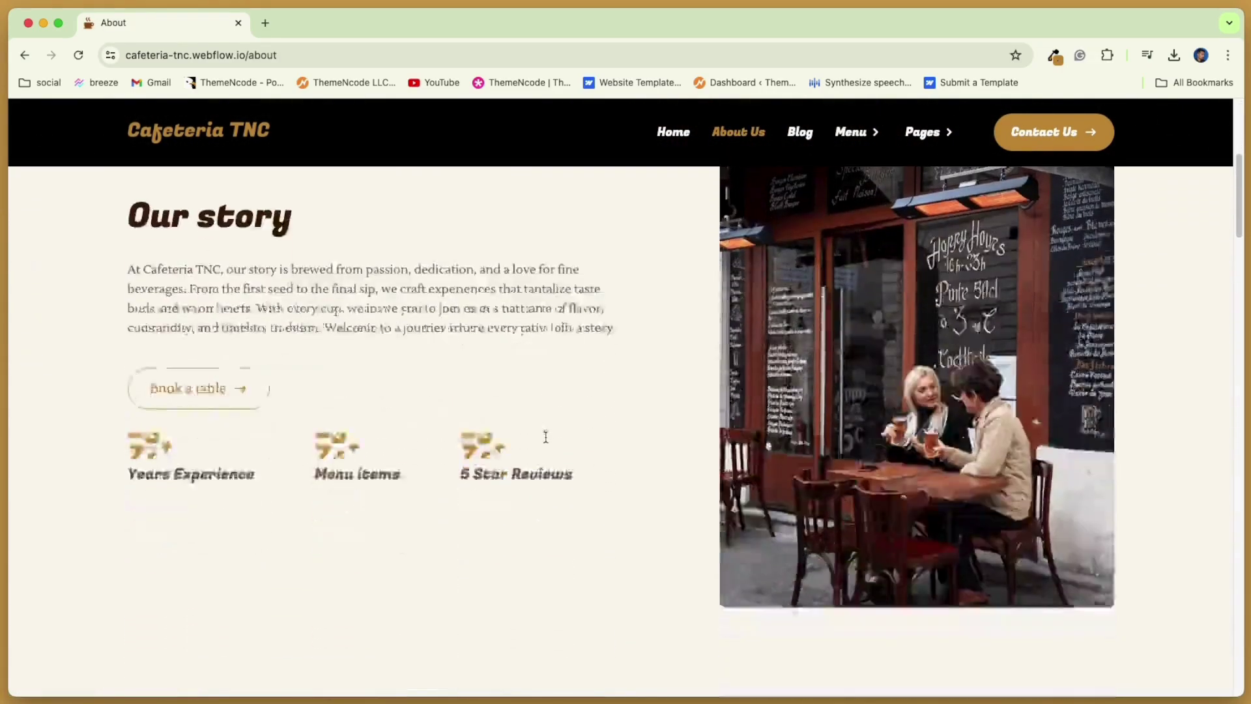
pyautogui.scroll(-1, 544, 436)
pyautogui.scroll(-3, 546, 437)
pyautogui.scroll(-3, 546, 437)
pyautogui.scroll(-1, 546, 436)
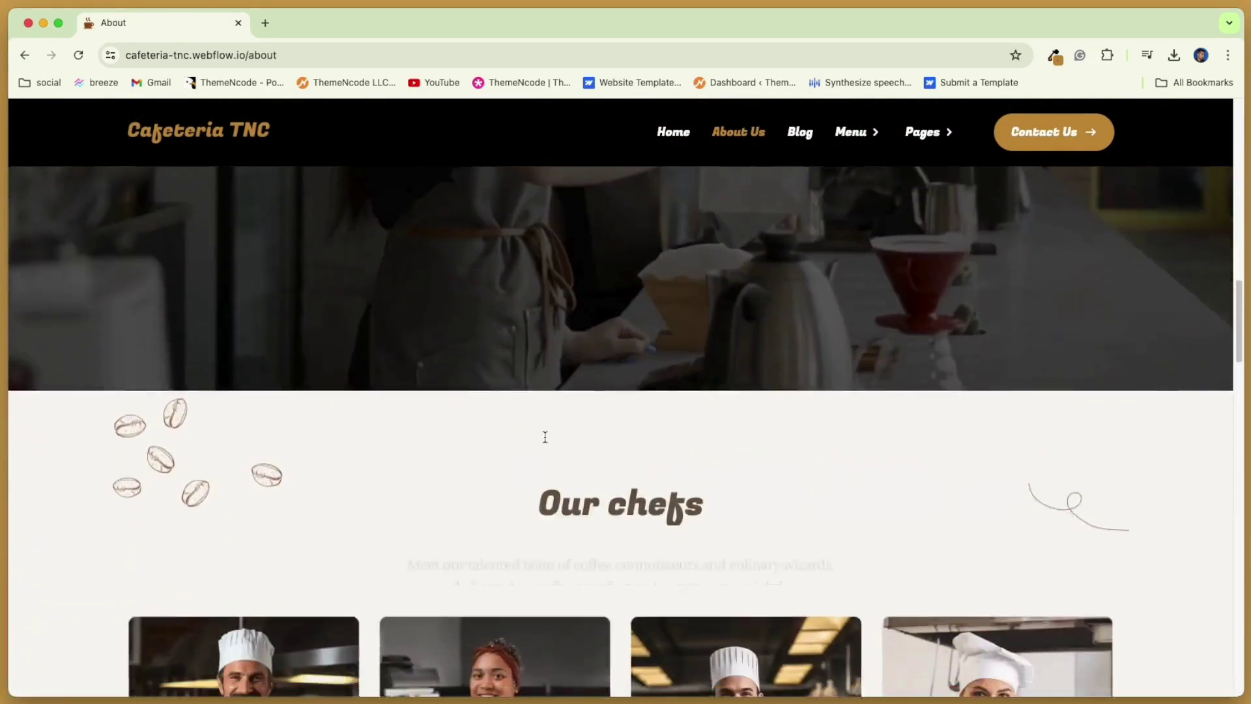
pyautogui.scroll(-1, 544, 436)
pyautogui.scroll(-3, 544, 437)
pyautogui.scroll(-2, 544, 436)
pyautogui.scroll(-1, 545, 435)
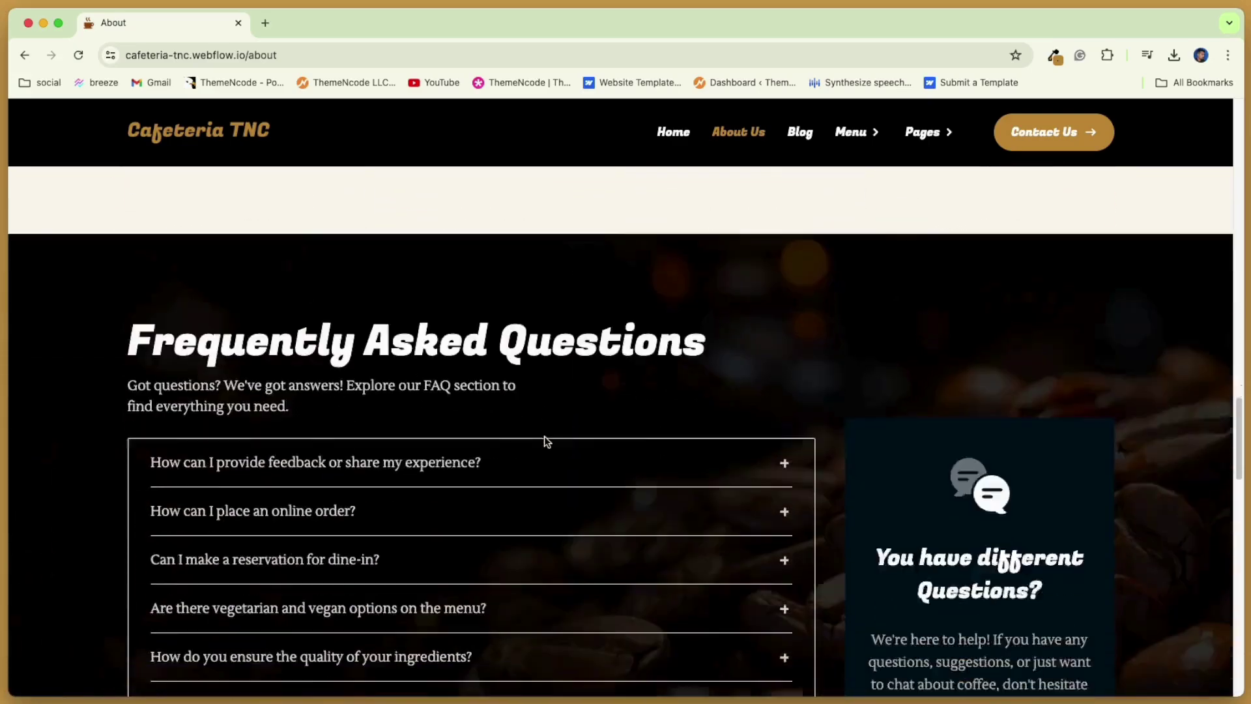
pyautogui.scroll(-3, 545, 436)
pyautogui.scroll(-3, 544, 441)
pyautogui.scroll(-2, 545, 441)
pyautogui.scroll(-3, 544, 440)
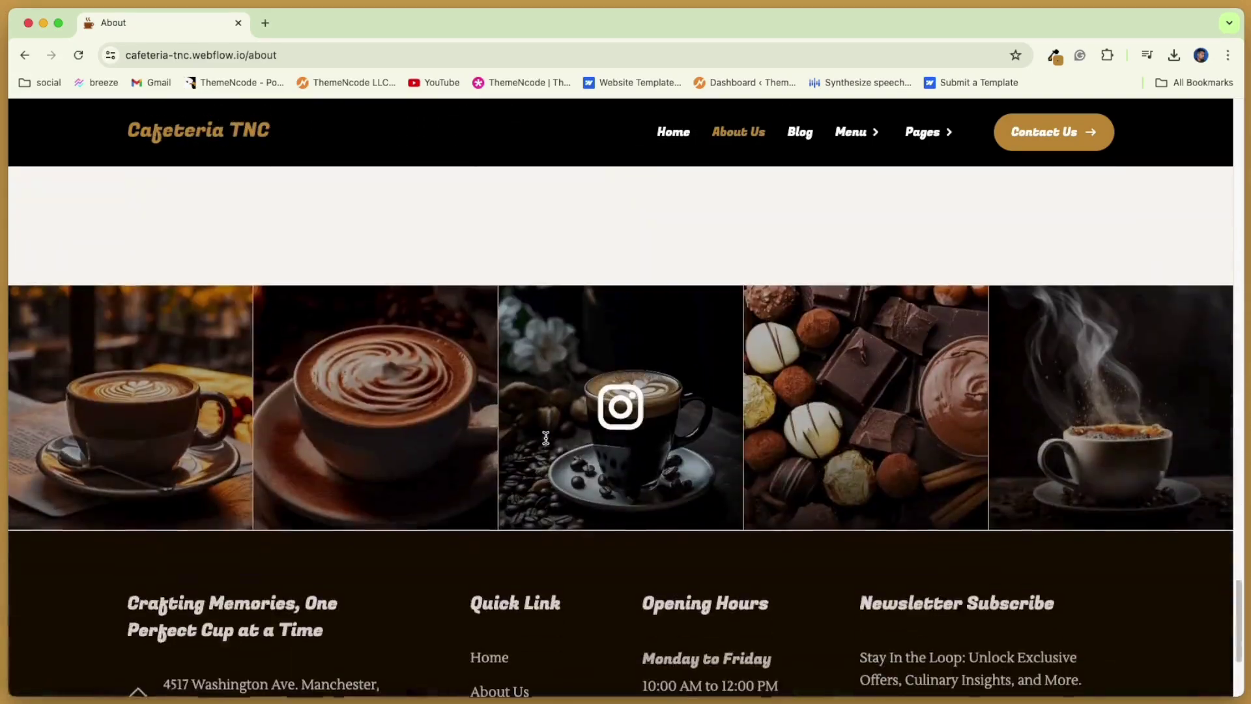
pyautogui.scroll(-1, 546, 443)
pyautogui.scroll(-2, 546, 443)
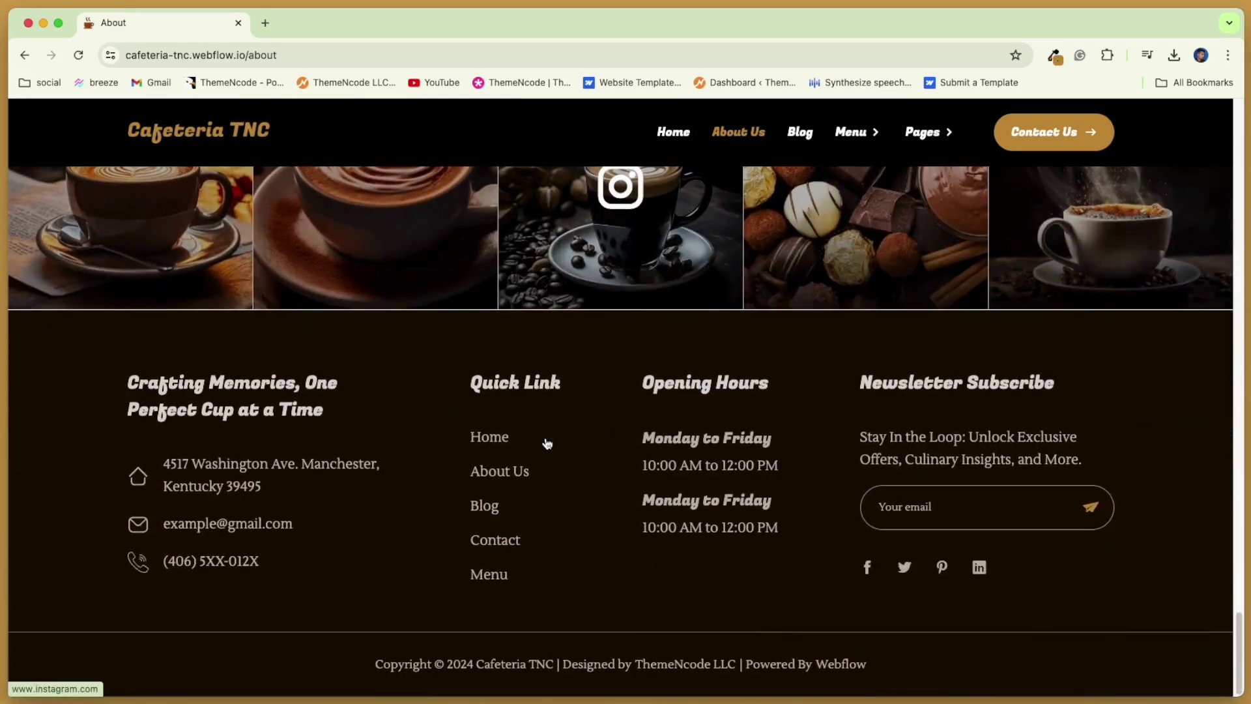
pyautogui.click(799, 140)
pyautogui.scroll(-2, 538, 447)
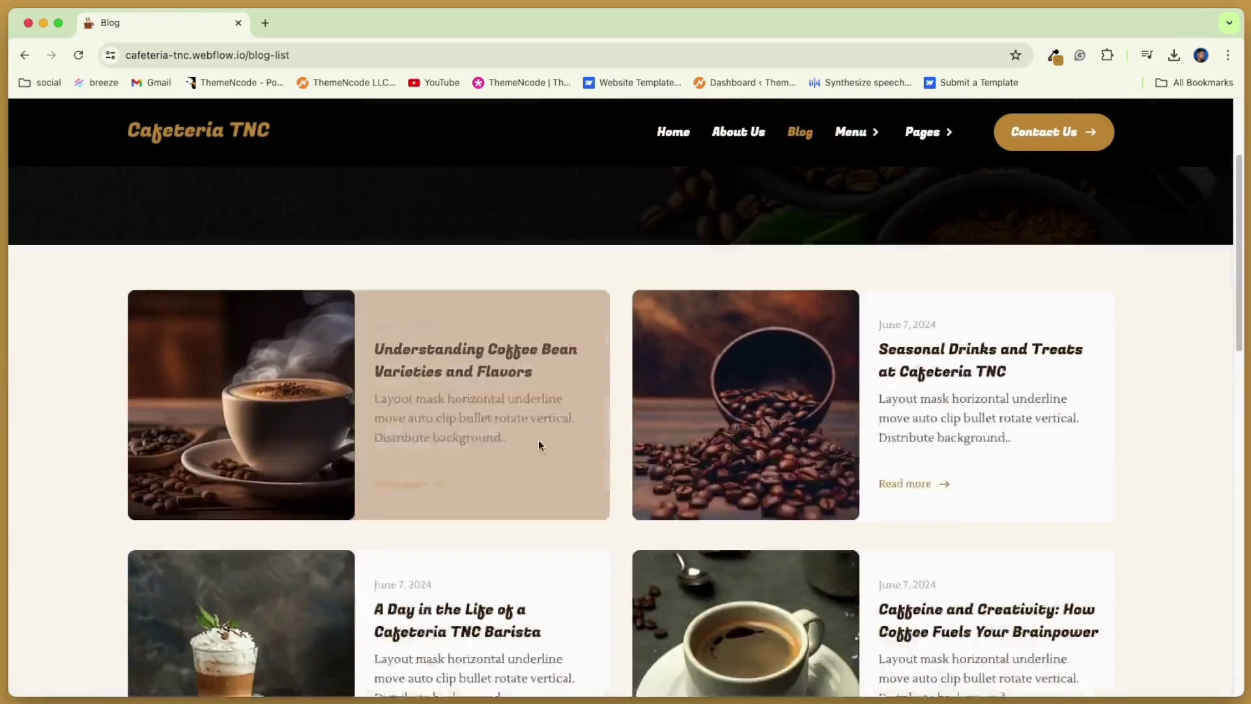
pyautogui.scroll(-1, 539, 446)
pyautogui.scroll(-4, 460, 469)
pyautogui.scroll(-2, 519, 478)
pyautogui.scroll(-2, 642, 475)
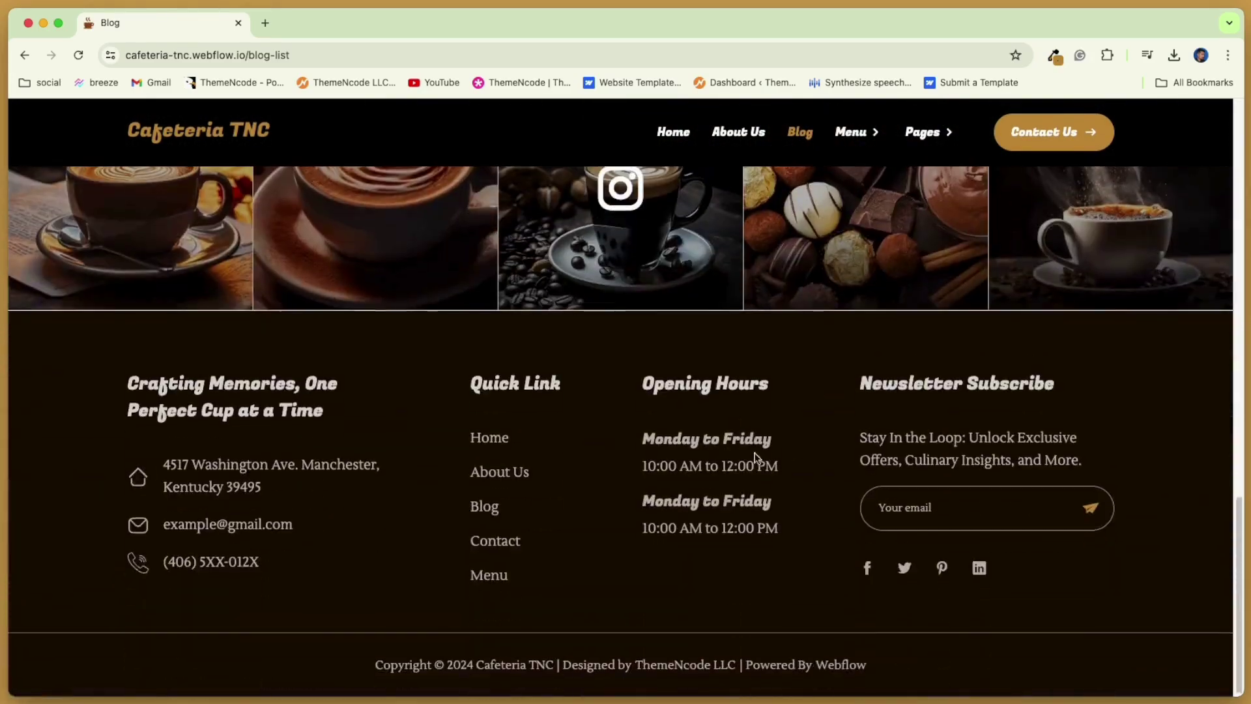
pyautogui.click(860, 143)
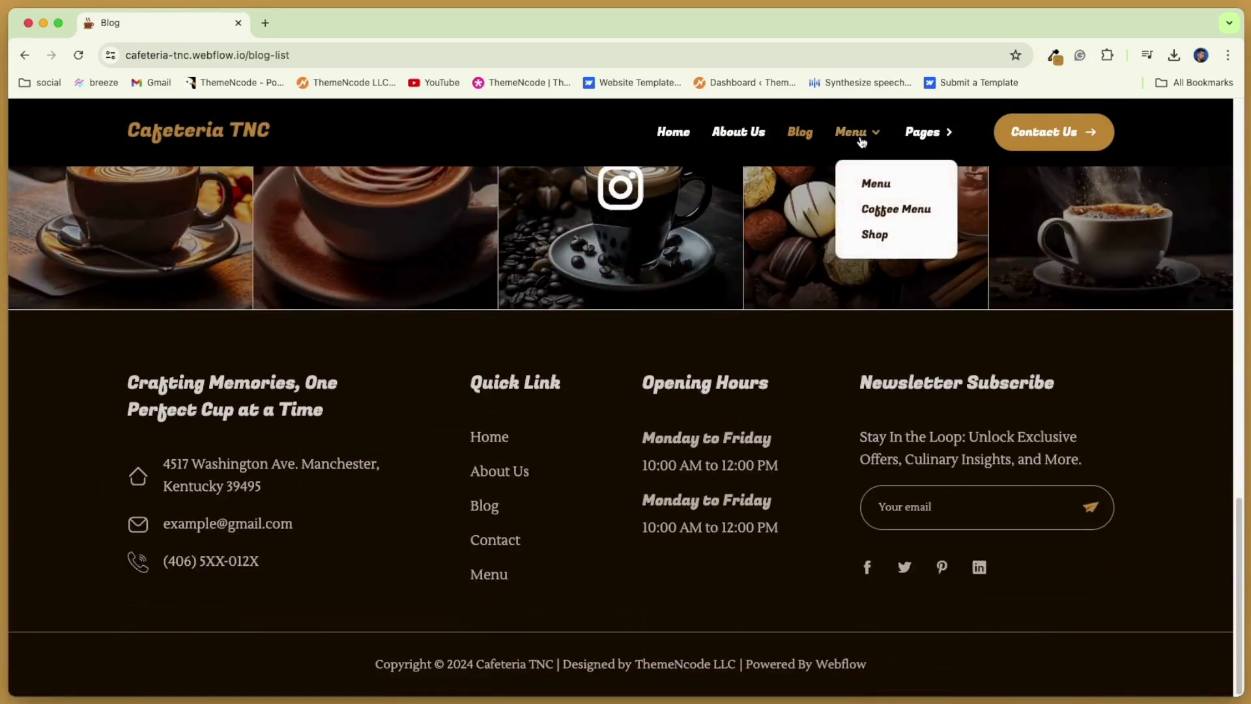
# Visit the Menu page, then switch to the Coffee Menu page from the dropdown.
pyautogui.click(876, 184)
pyautogui.scroll(-3, 536, 408)
pyautogui.scroll(-1, 536, 408)
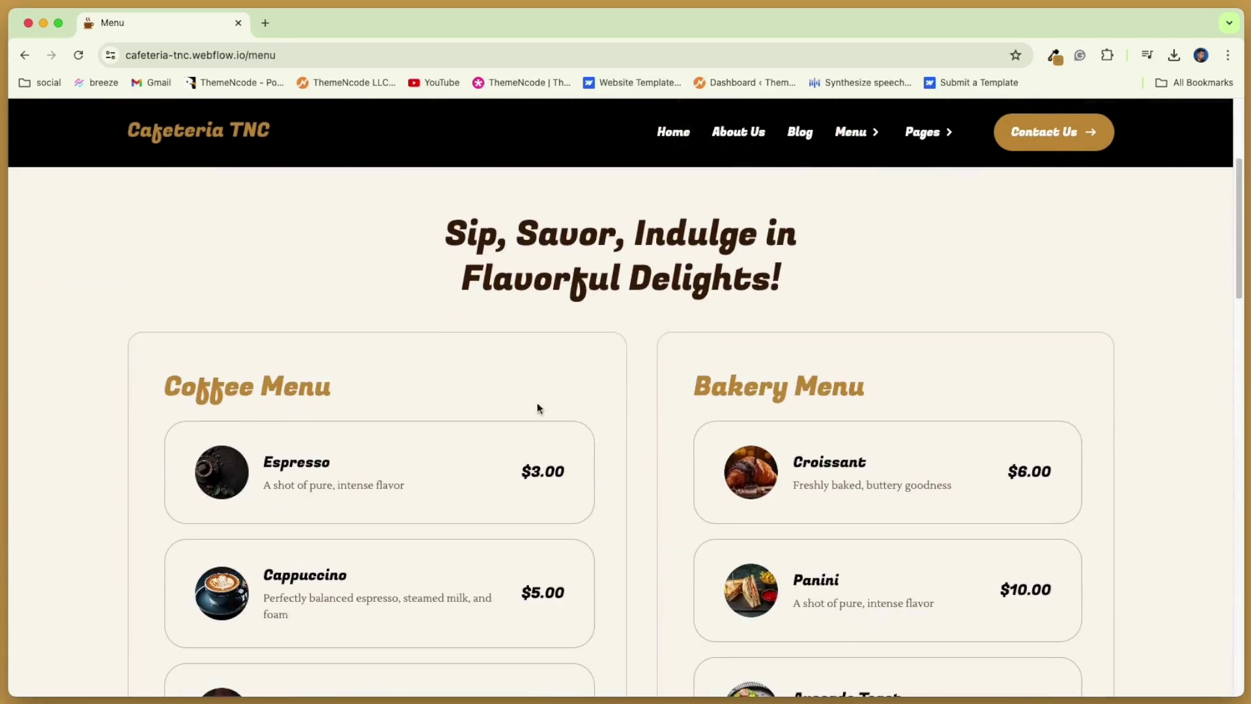
pyautogui.scroll(-2, 537, 407)
pyautogui.scroll(-4, 804, 436)
pyautogui.scroll(-4, 787, 448)
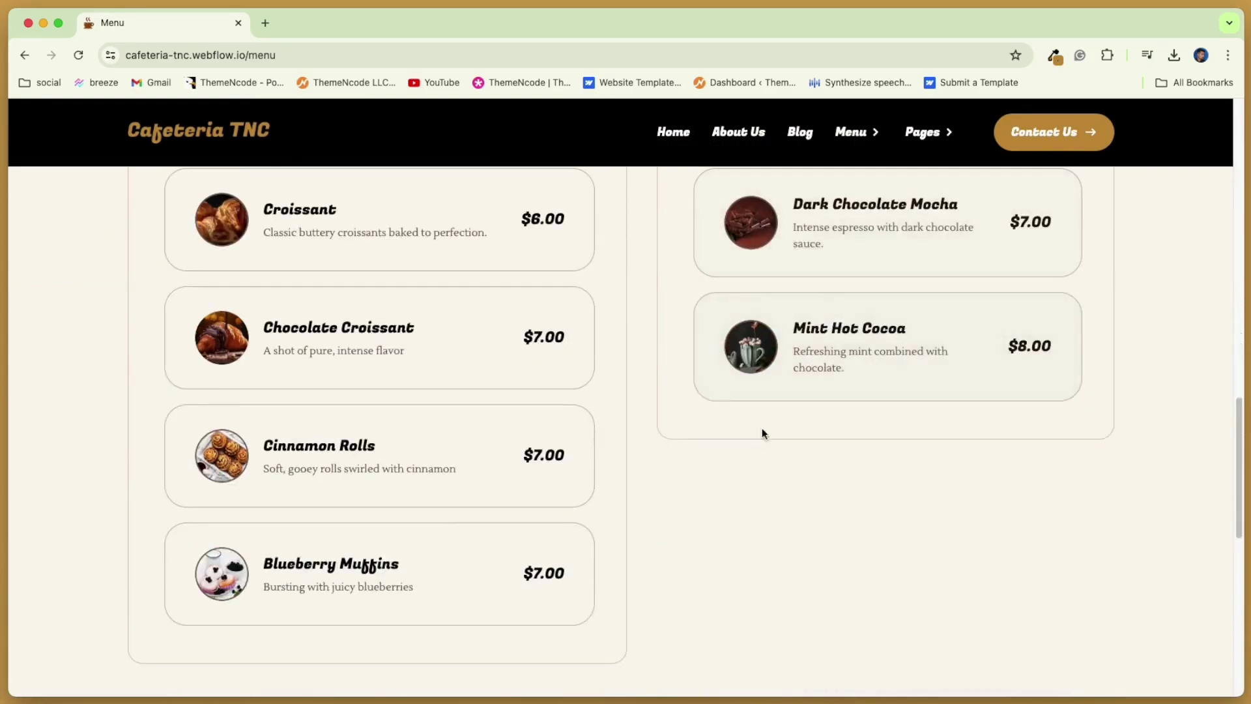
pyautogui.click(869, 142)
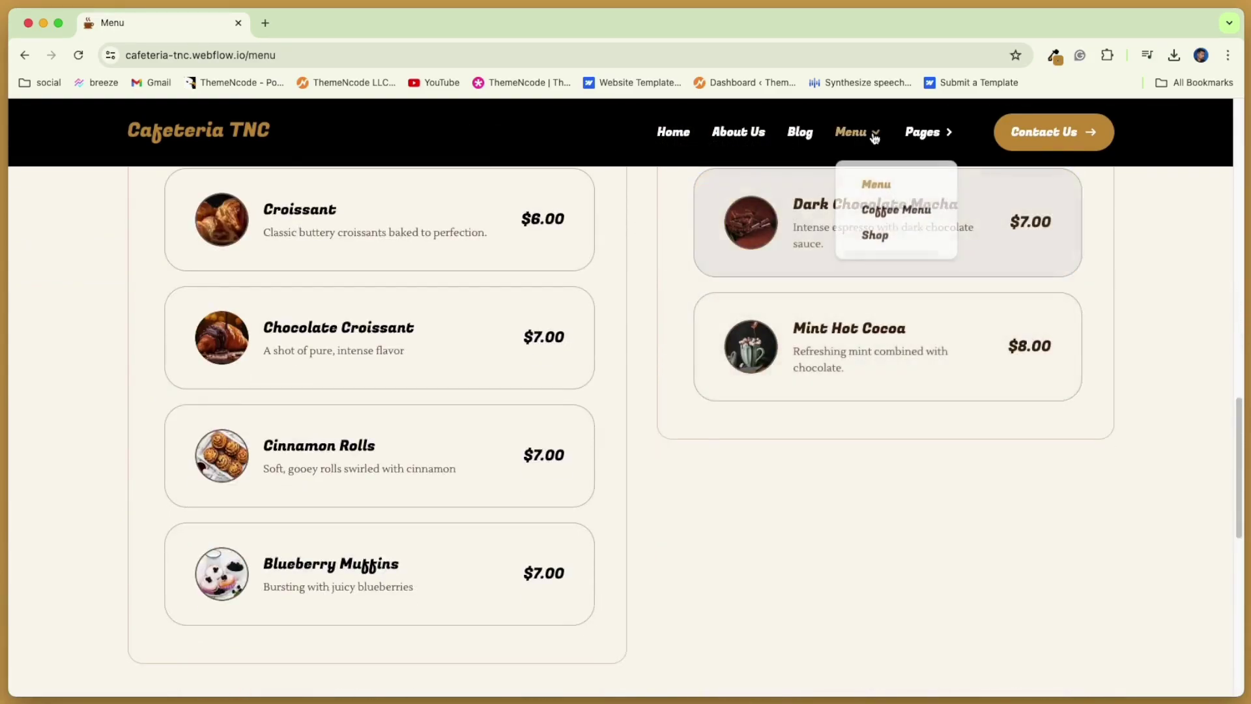
pyautogui.click(896, 212)
pyautogui.scroll(-2, 735, 308)
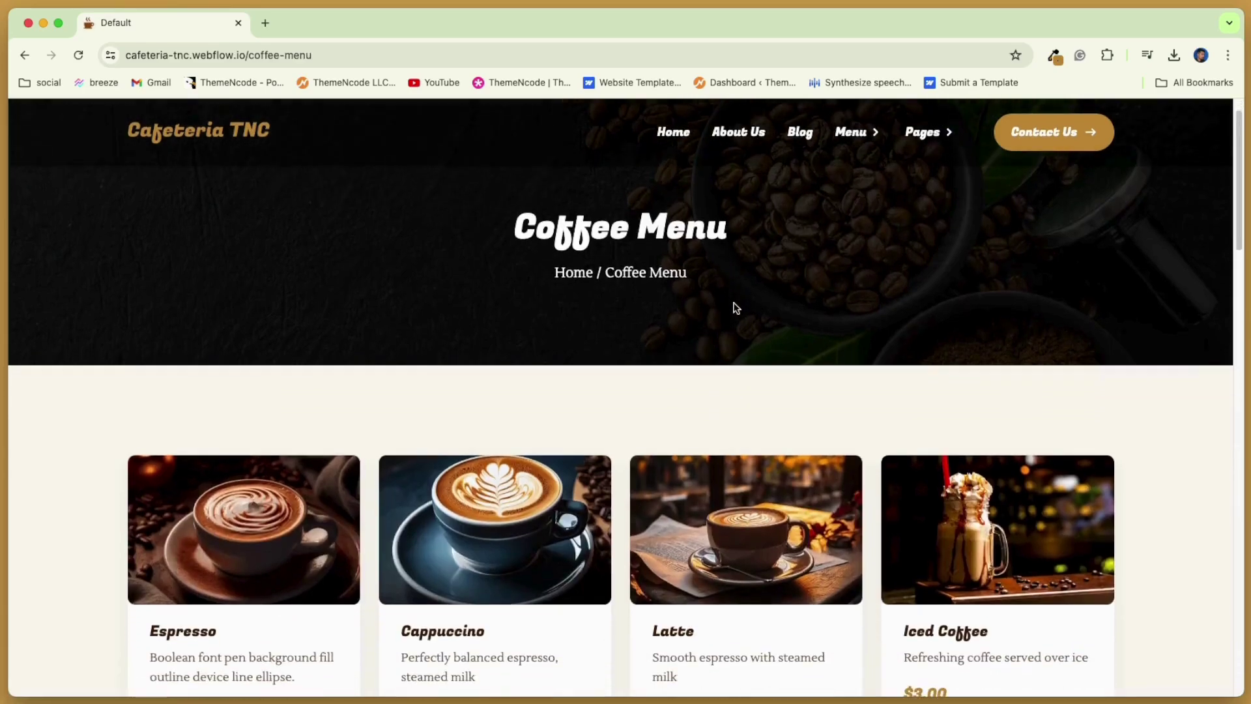
pyautogui.scroll(-3, 528, 411)
pyautogui.scroll(-2, 497, 428)
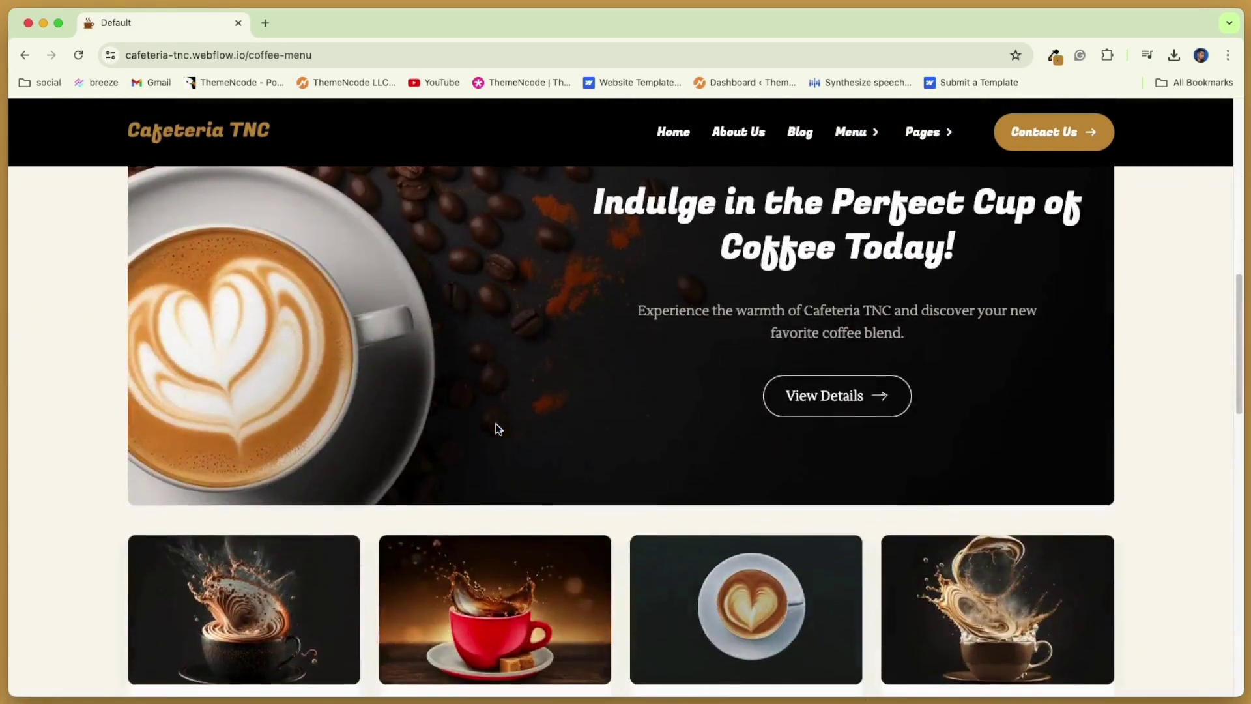
pyautogui.scroll(-4, 496, 428)
pyautogui.scroll(-2, 497, 428)
pyautogui.scroll(-2, 497, 428)
pyautogui.scroll(-4, 496, 428)
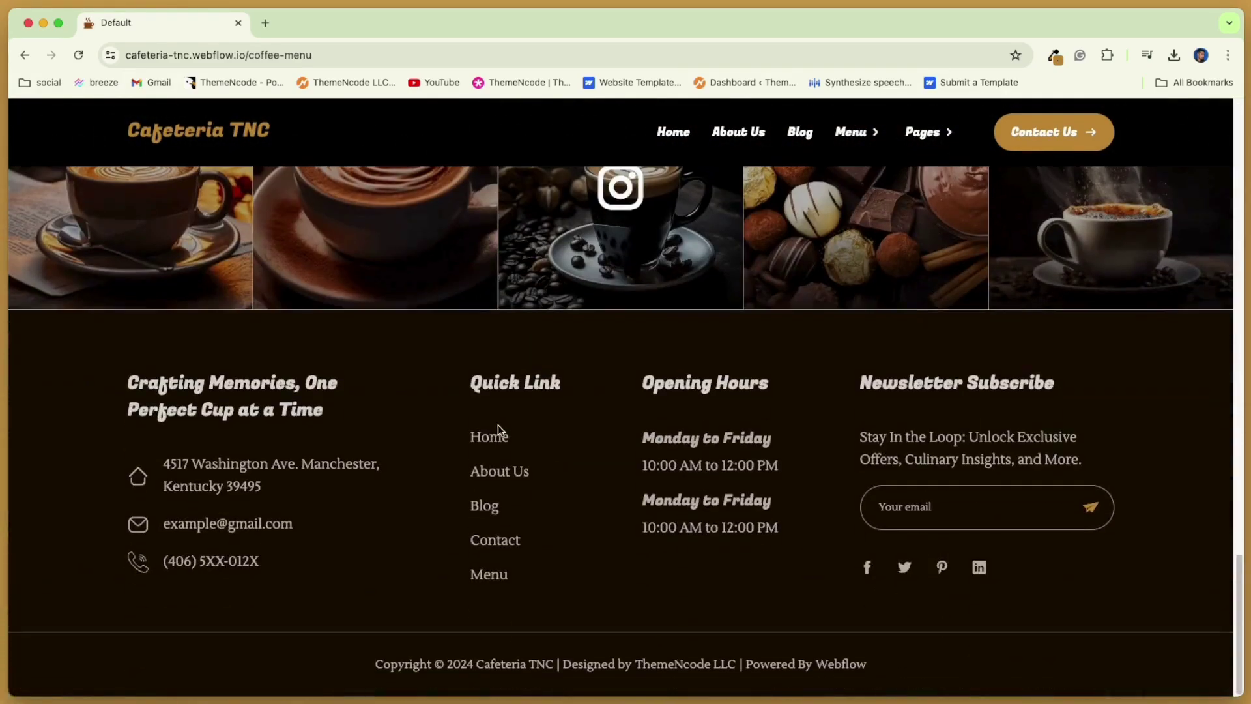
# Go to the Shop page from the Menu dropdown.
pyautogui.moveTo(856, 133)
pyautogui.click(882, 239)
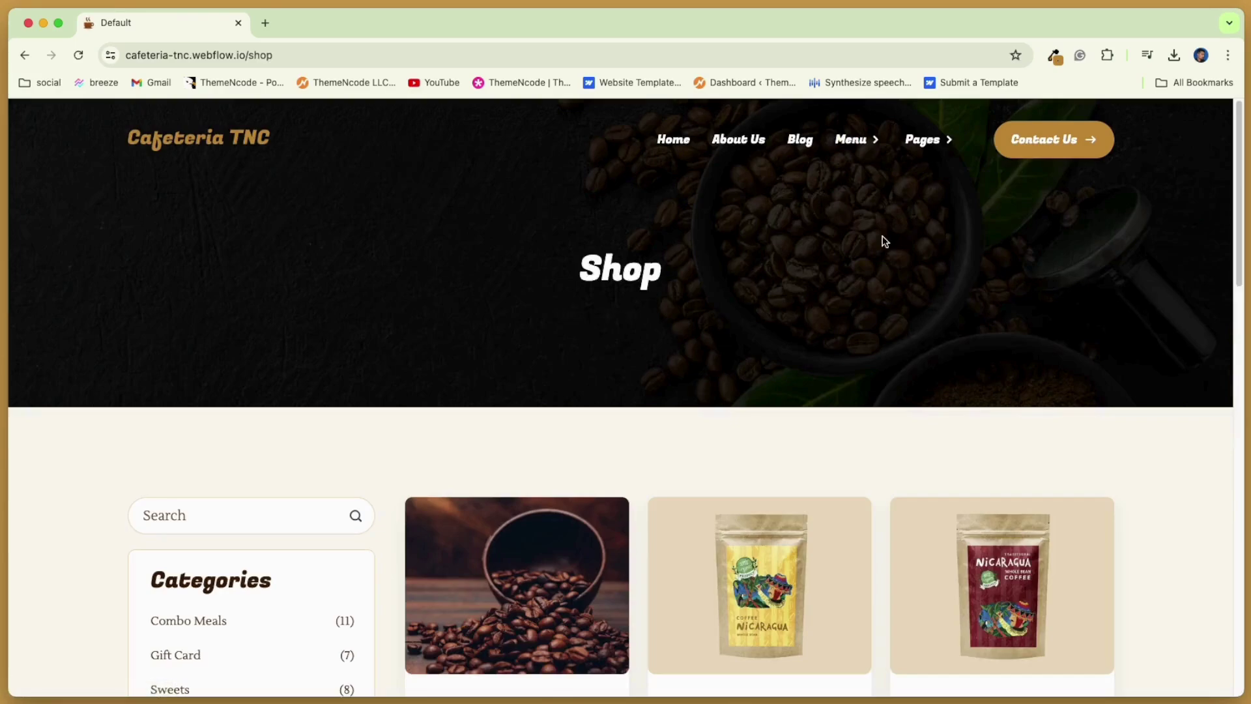
pyautogui.scroll(-4, 589, 381)
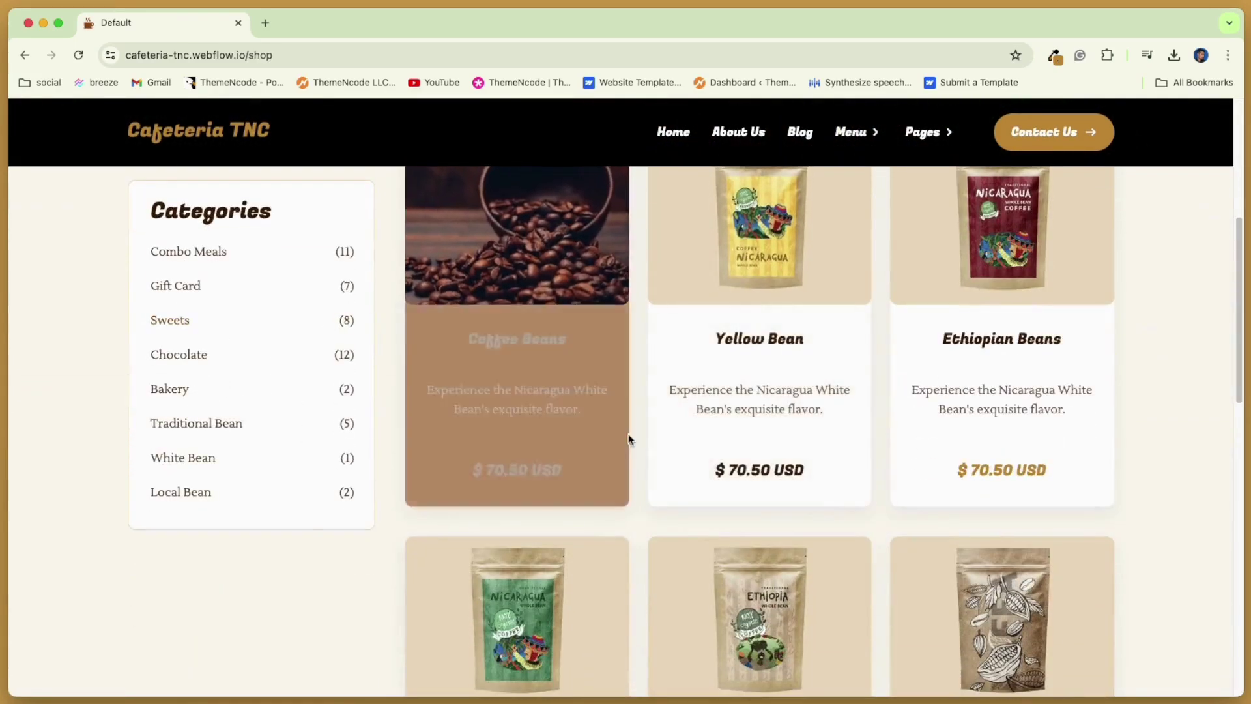
pyautogui.scroll(-2, 626, 439)
pyautogui.scroll(-2, 679, 436)
pyautogui.scroll(-2, 684, 433)
pyautogui.scroll(-3, 684, 433)
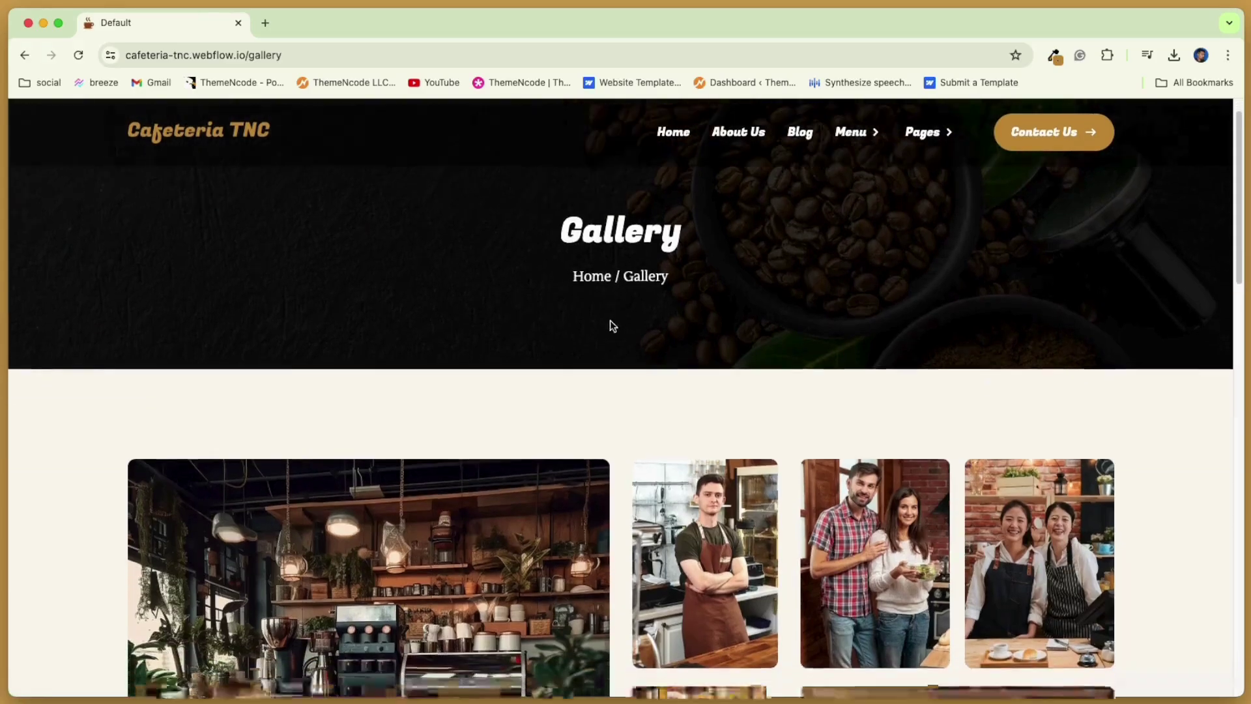
pyautogui.scroll(-3, 609, 323)
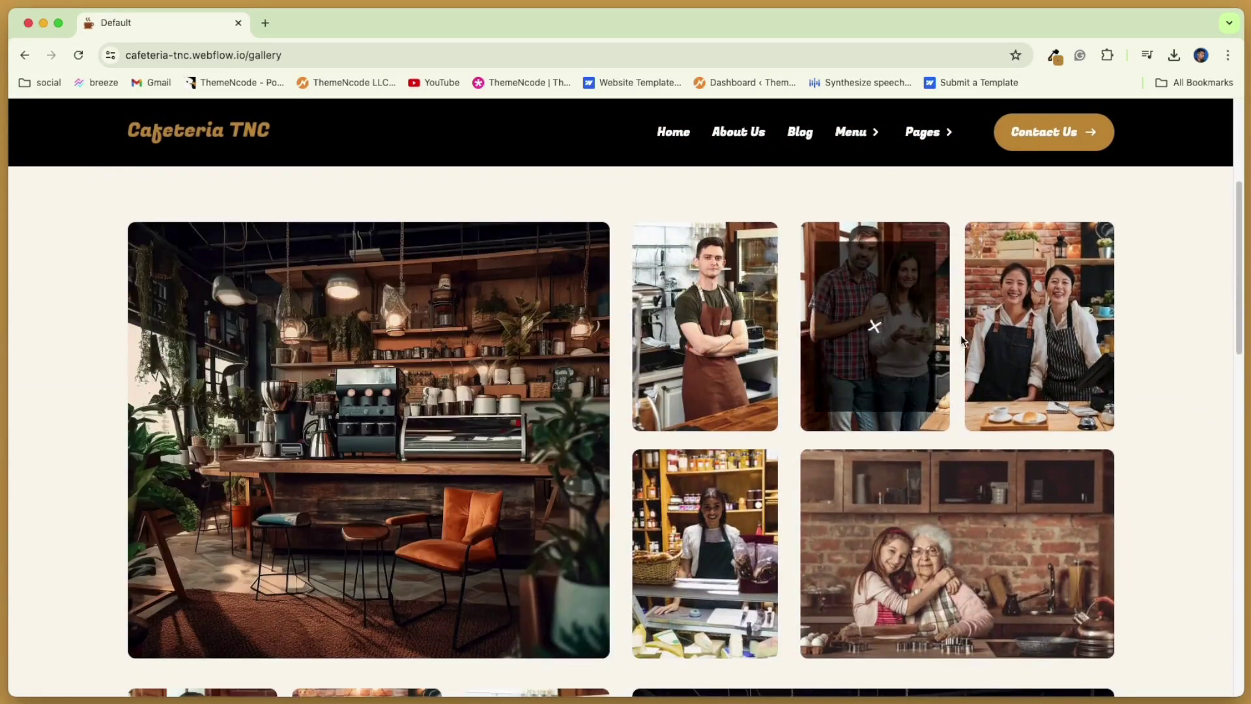
pyautogui.scroll(-4, 782, 333)
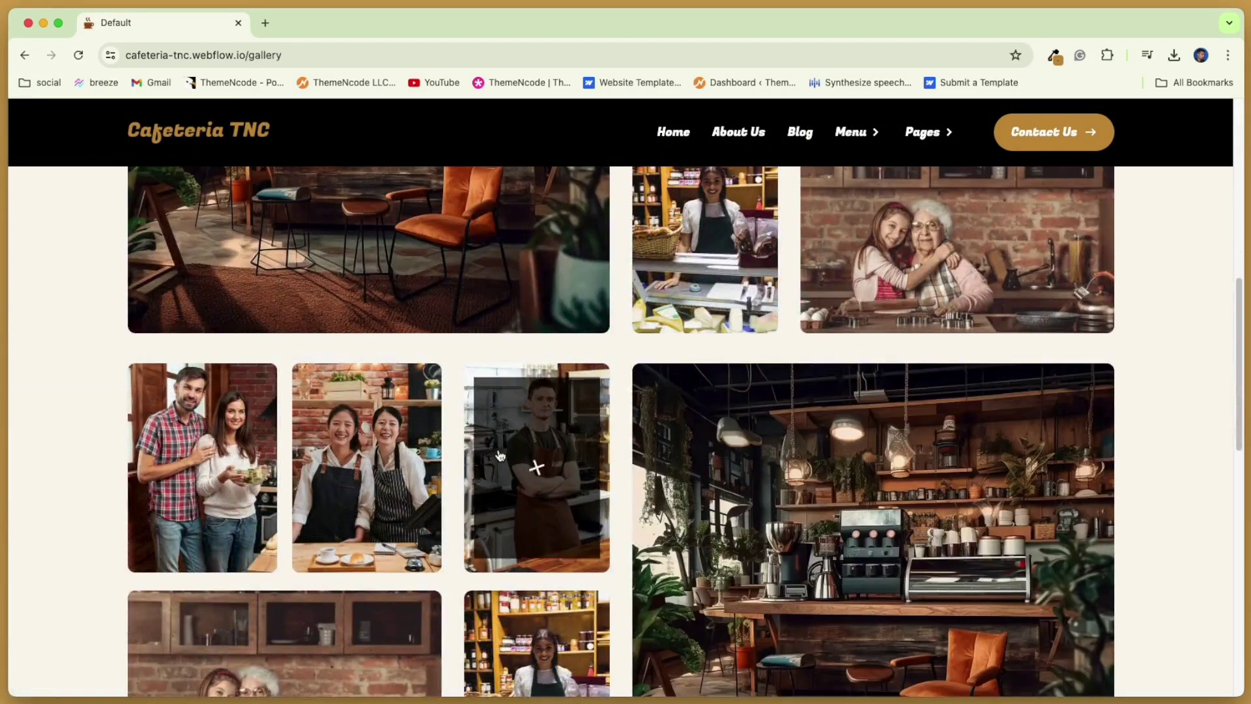
pyautogui.scroll(-4, 496, 453)
pyautogui.scroll(-4, 497, 456)
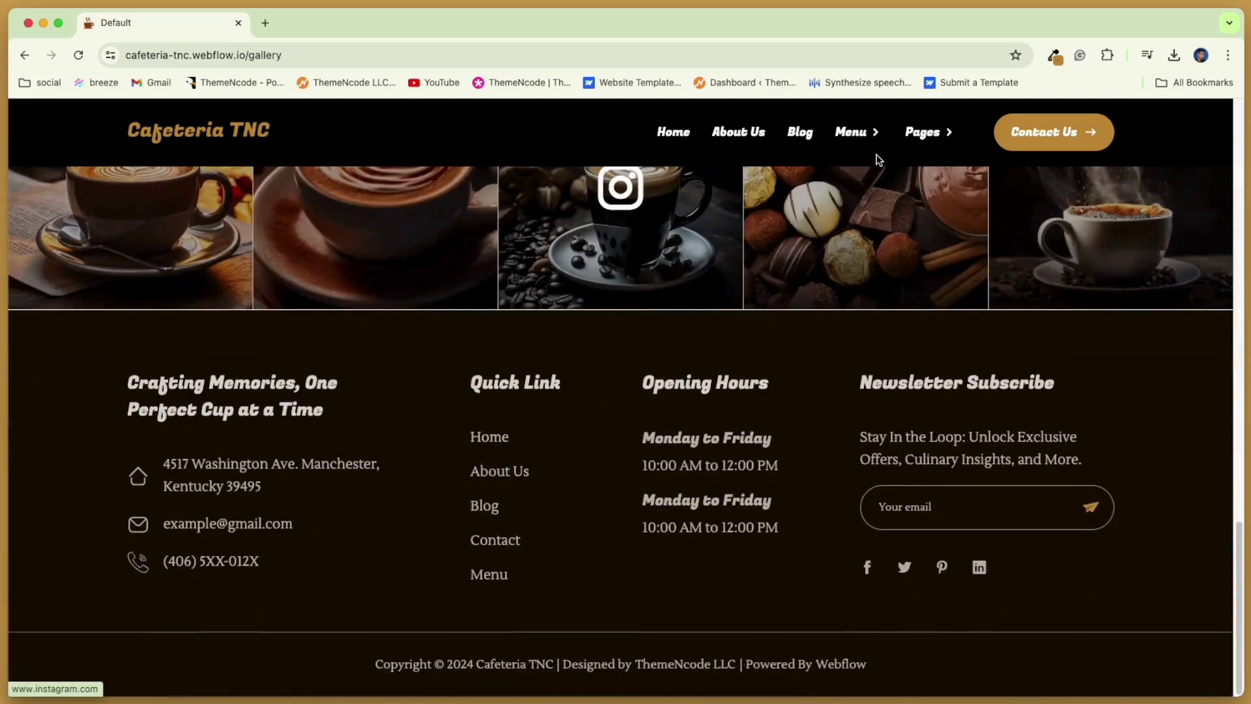
pyautogui.click(945, 208)
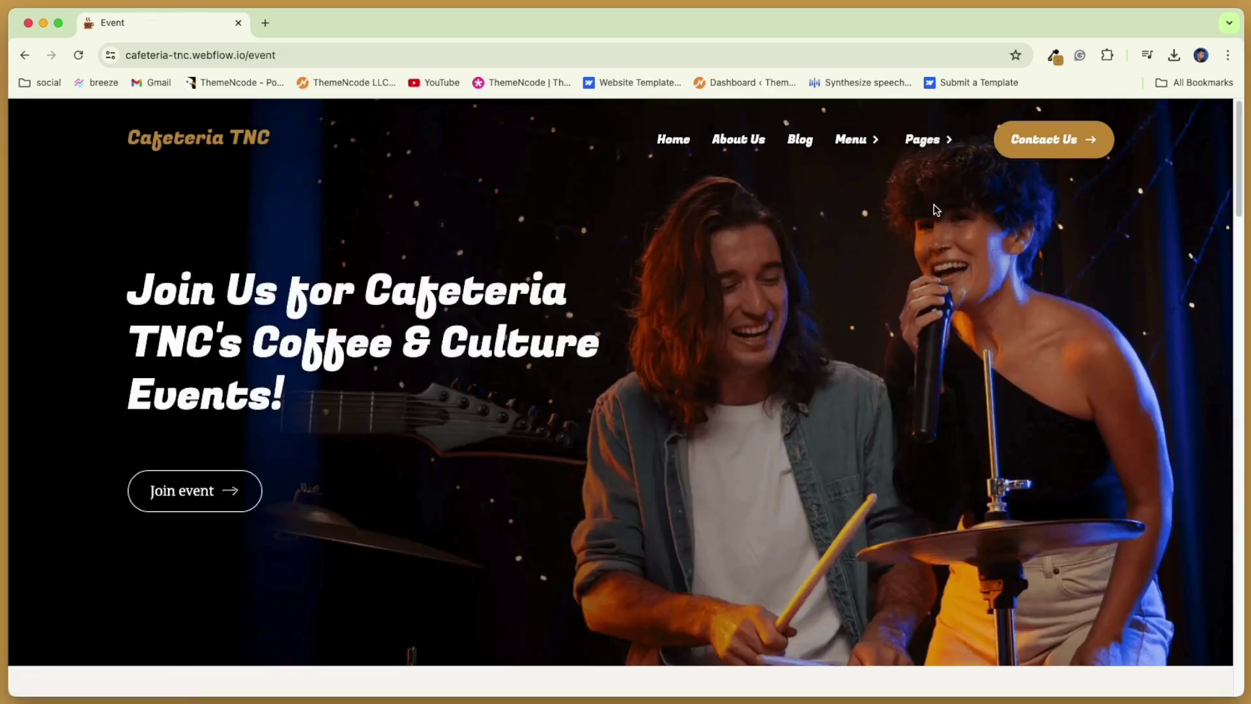
pyautogui.scroll(-8, 472, 479)
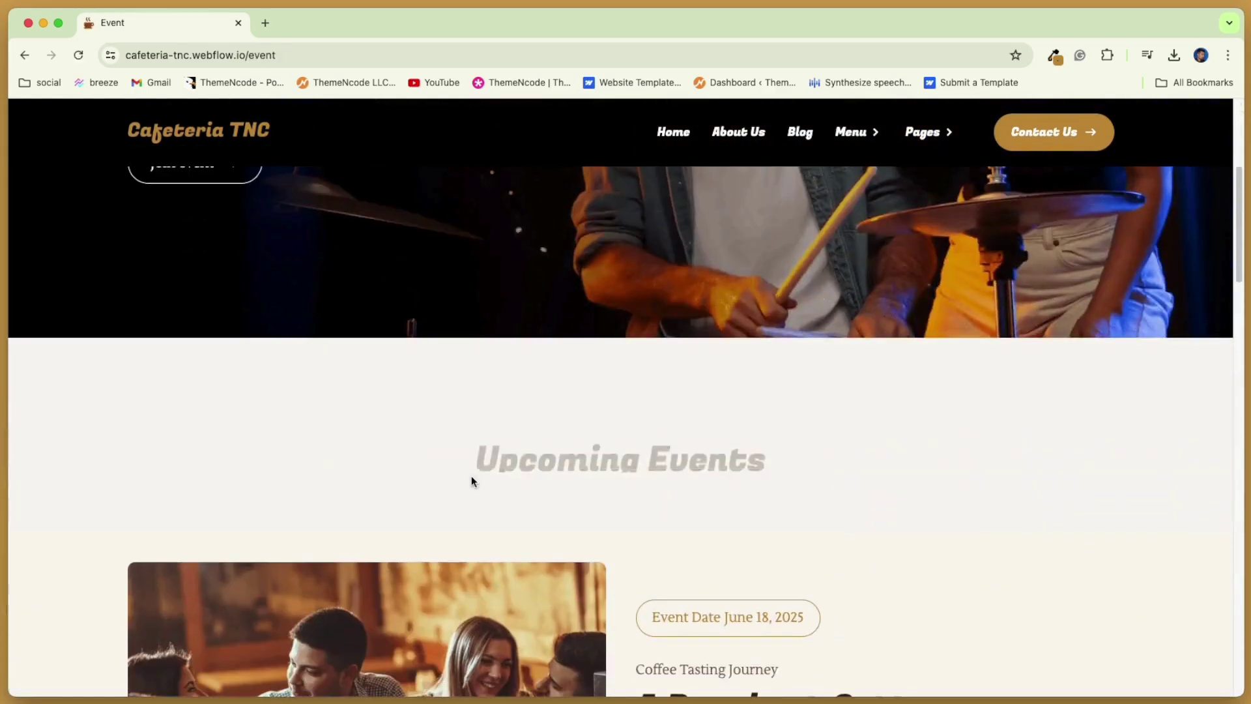
pyautogui.scroll(-3, 471, 477)
pyautogui.scroll(-3, 472, 476)
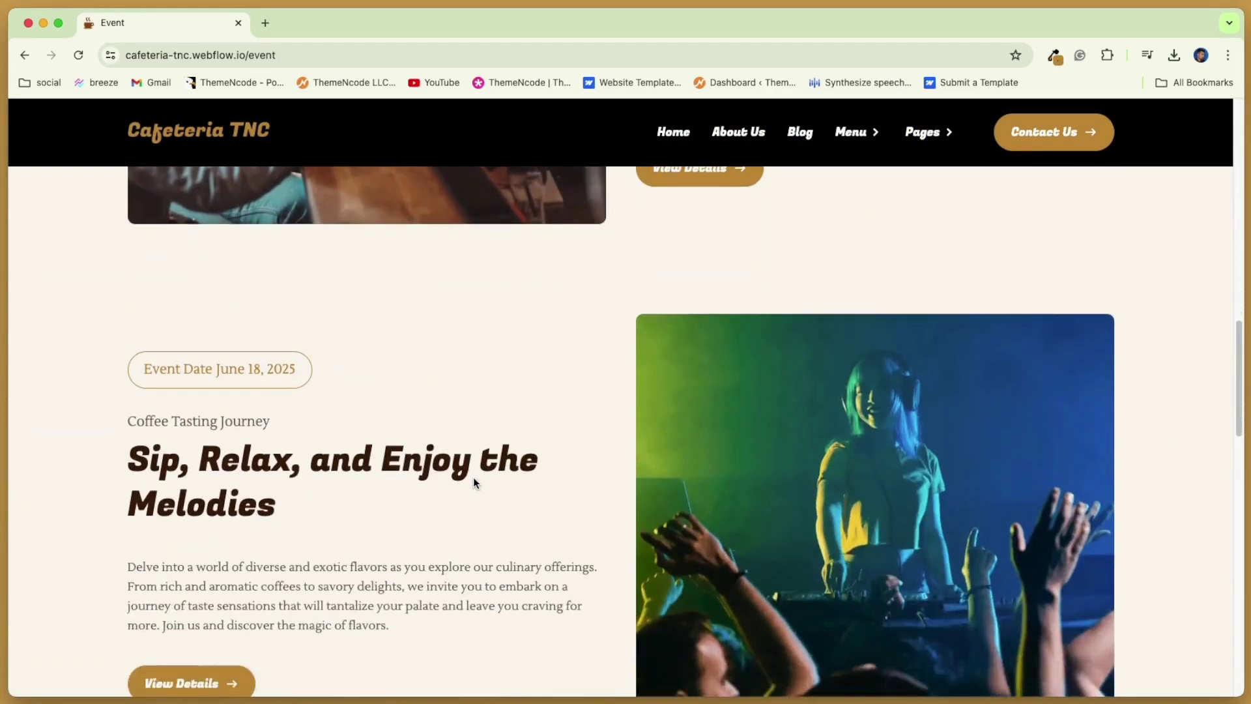
pyautogui.scroll(-2, 473, 477)
pyautogui.scroll(-2, 473, 476)
pyautogui.scroll(-2, 473, 477)
pyautogui.scroll(-3, 473, 477)
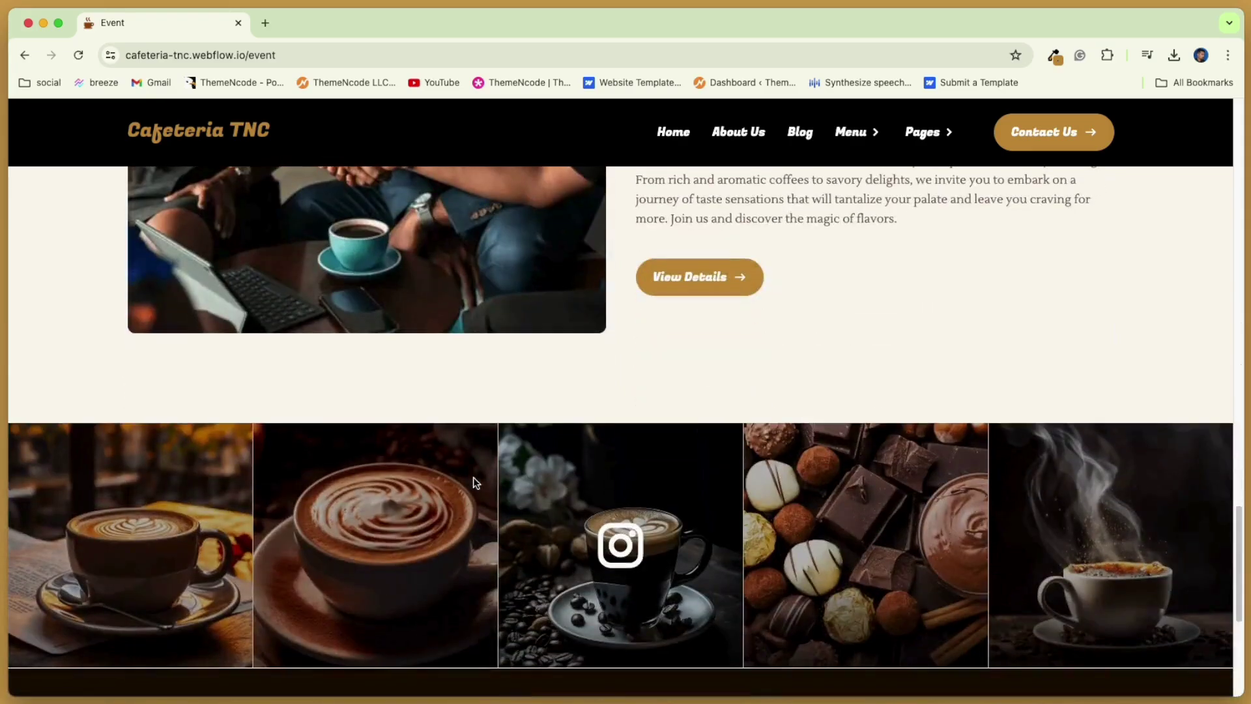
pyautogui.scroll(-3, 473, 476)
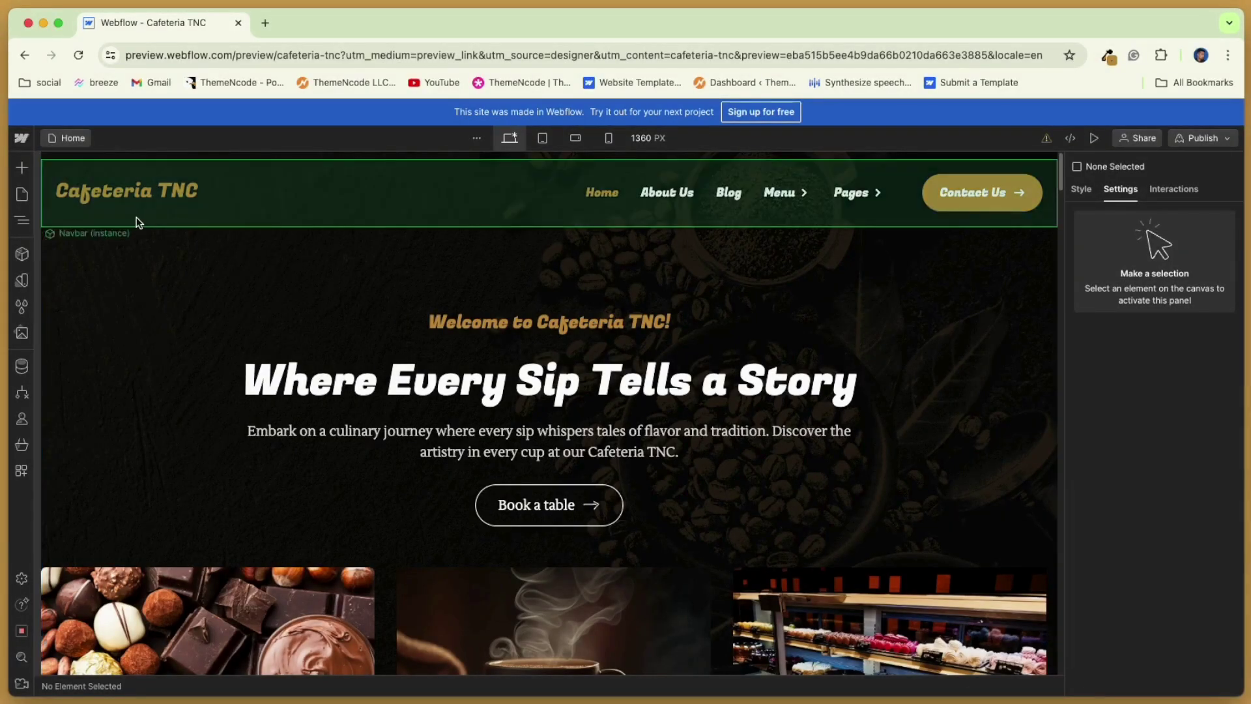
# Enter the Navbar component and start replacing the Site Logo image.
pyautogui.click(21, 195)
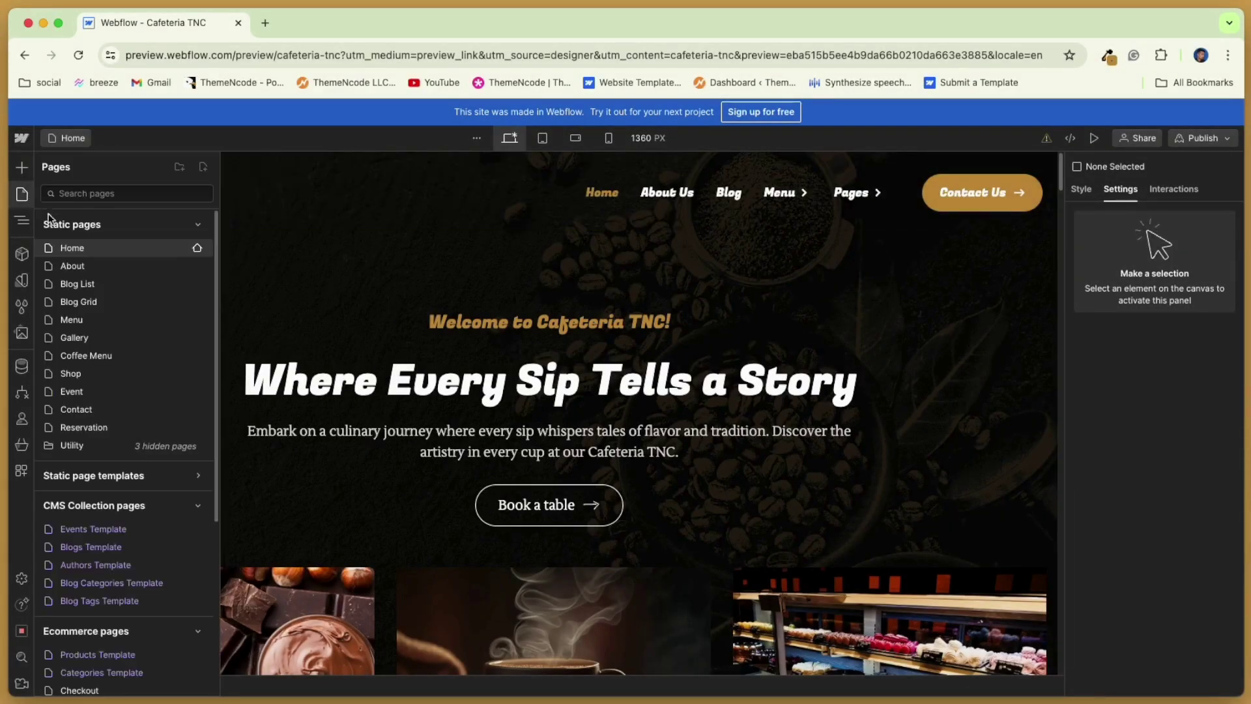
pyautogui.scroll(-3, 98, 670)
pyautogui.scroll(-2, 98, 671)
pyautogui.scroll(5, 100, 678)
pyautogui.click(22, 194)
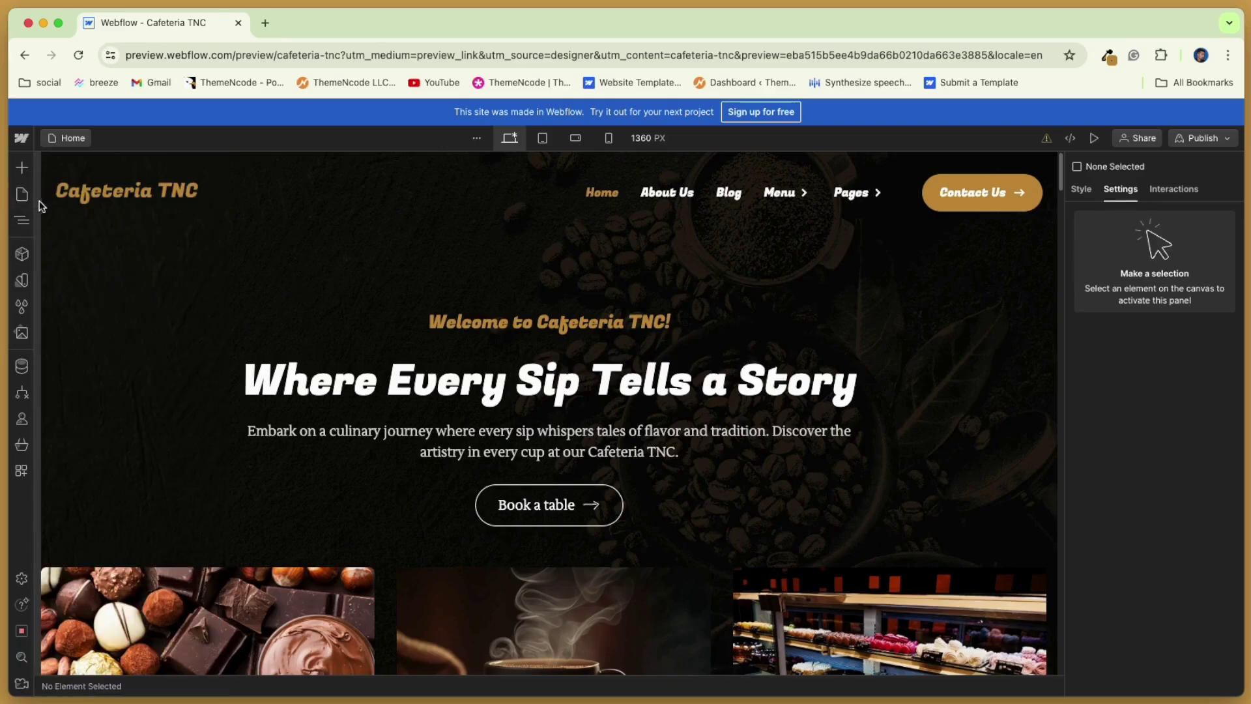
pyautogui.click(100, 201)
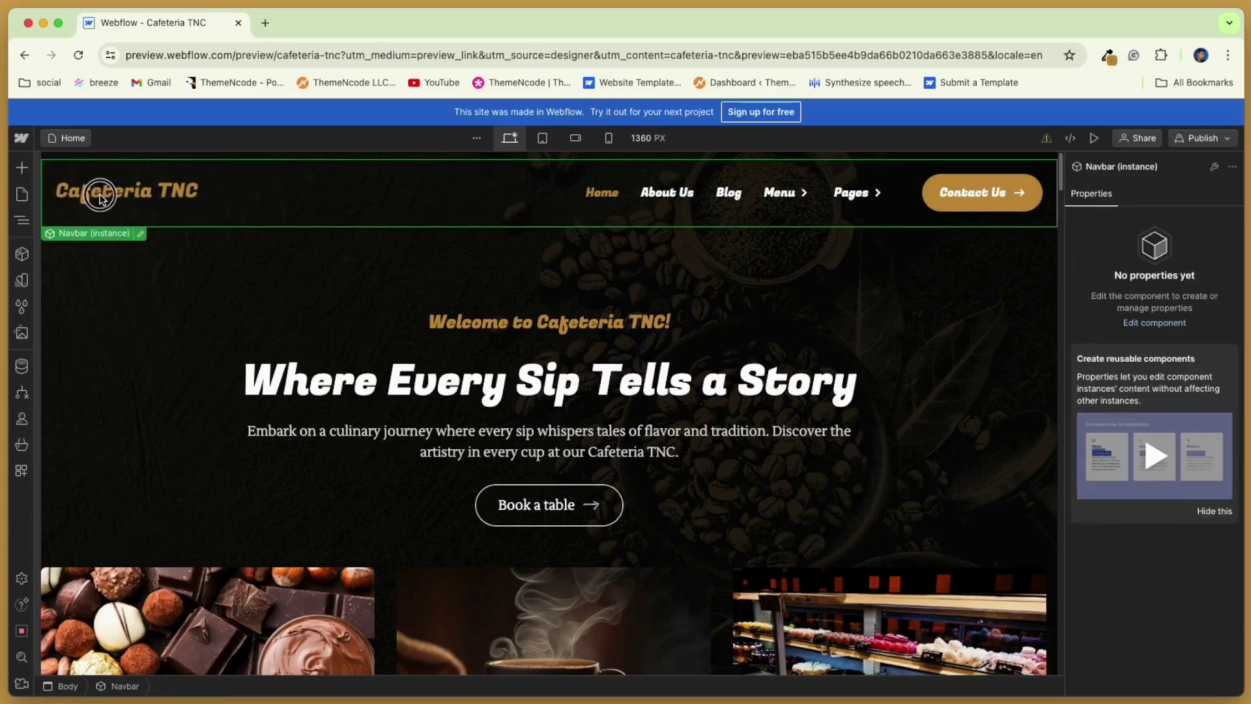
pyautogui.doubleClick(101, 199)
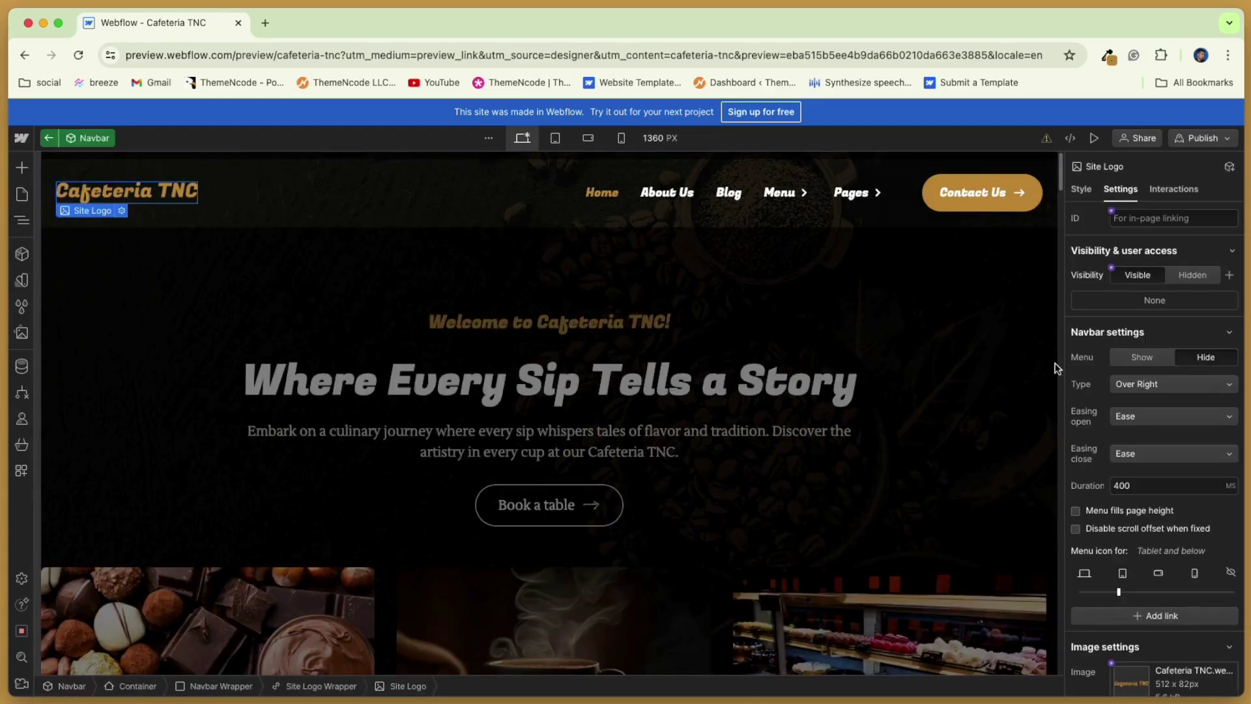
pyautogui.scroll(-5, 1088, 362)
pyautogui.scroll(-5, 1089, 361)
pyautogui.scroll(5, 1091, 368)
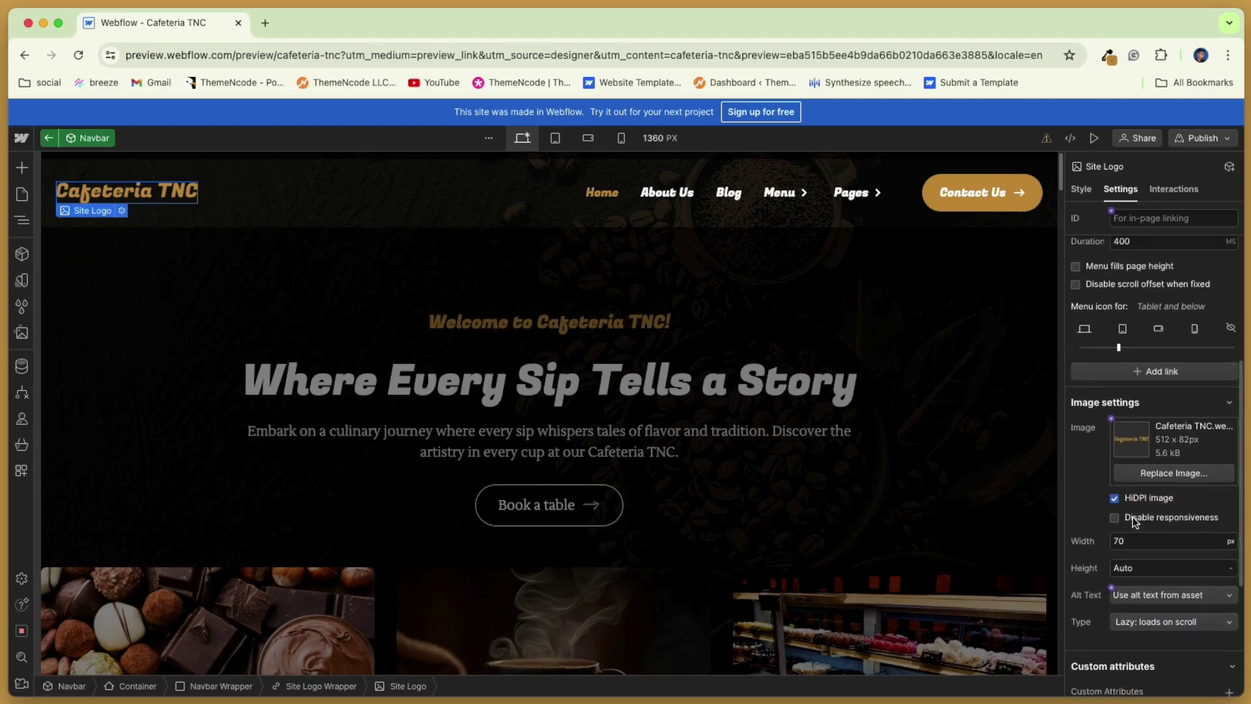
pyautogui.click(1186, 474)
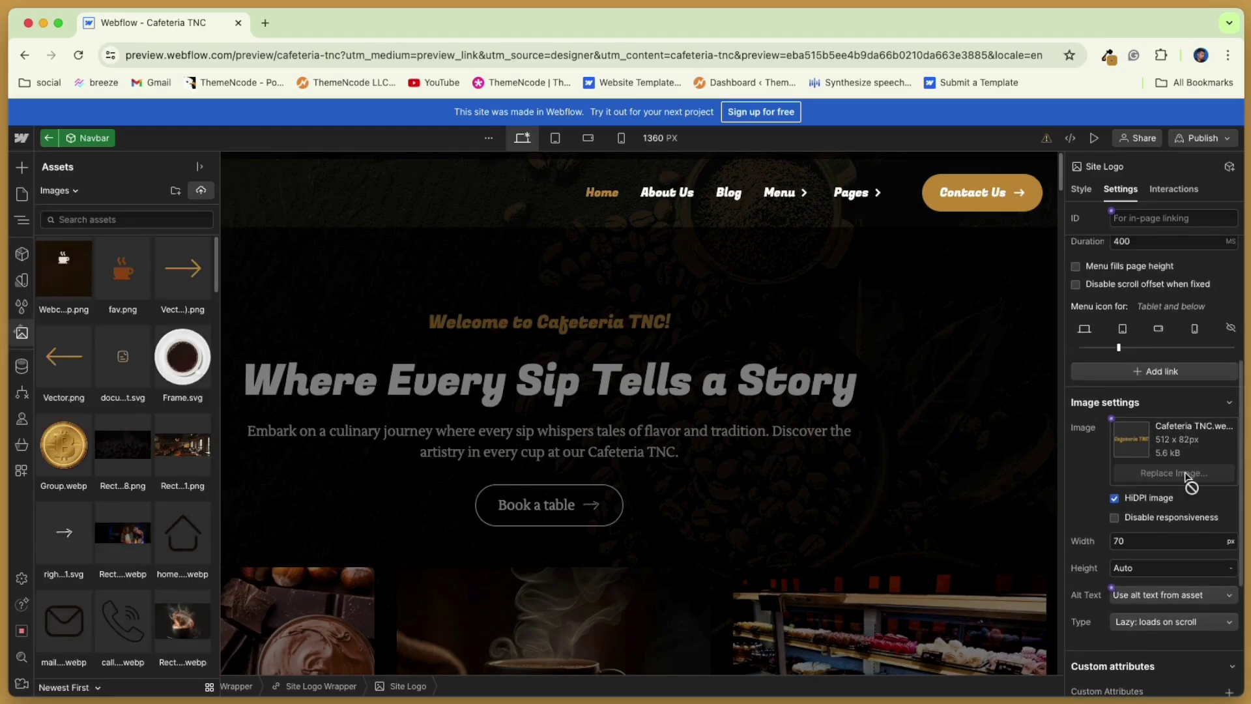
# Relabel the Home nav link 'Our cafe', keep its Home link with preload, and exit.
pyautogui.click(557, 282)
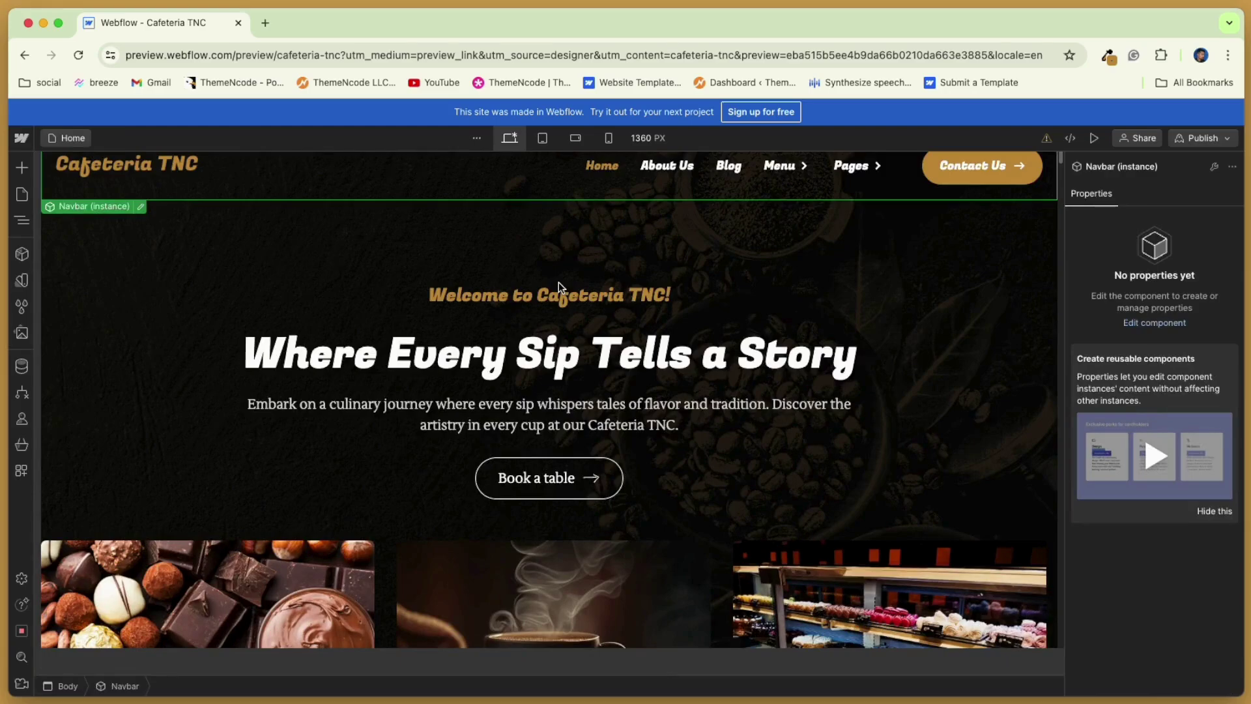
pyautogui.doubleClick(595, 174)
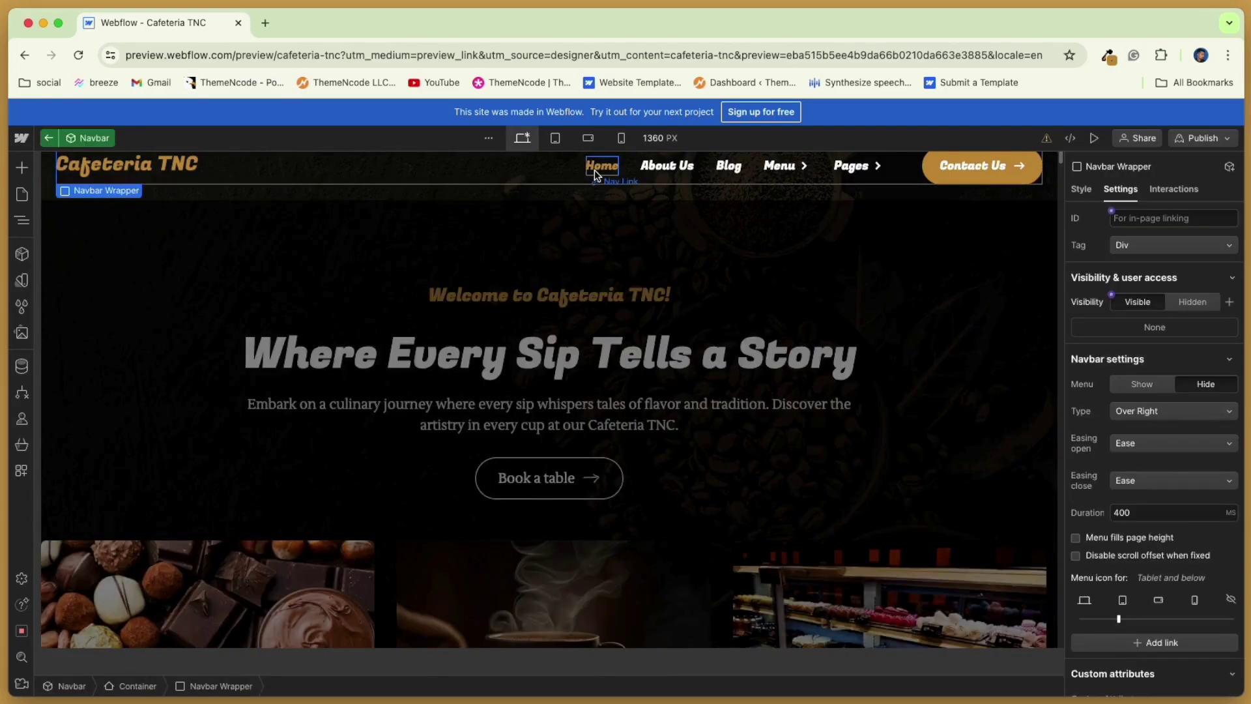
pyautogui.click(594, 174)
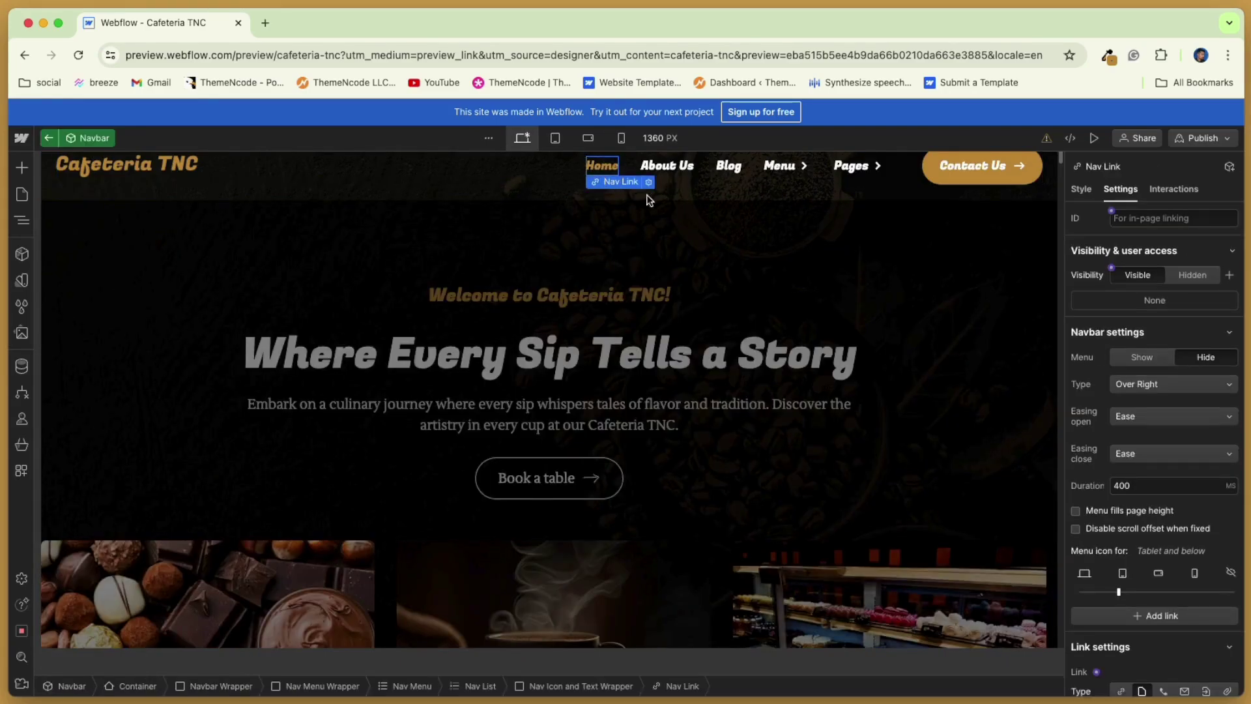
pyautogui.scroll(-3, 1119, 323)
pyautogui.scroll(-1, 1149, 347)
pyautogui.scroll(-2, 1154, 430)
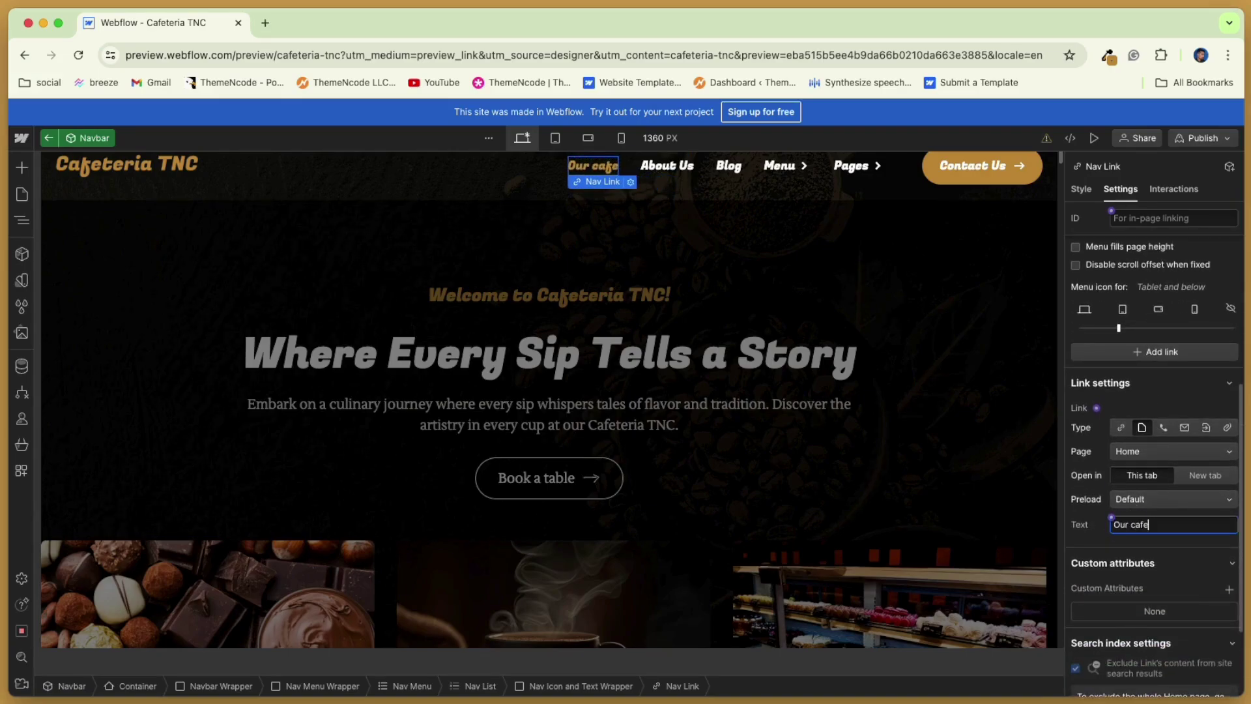
pyautogui.click(1180, 503)
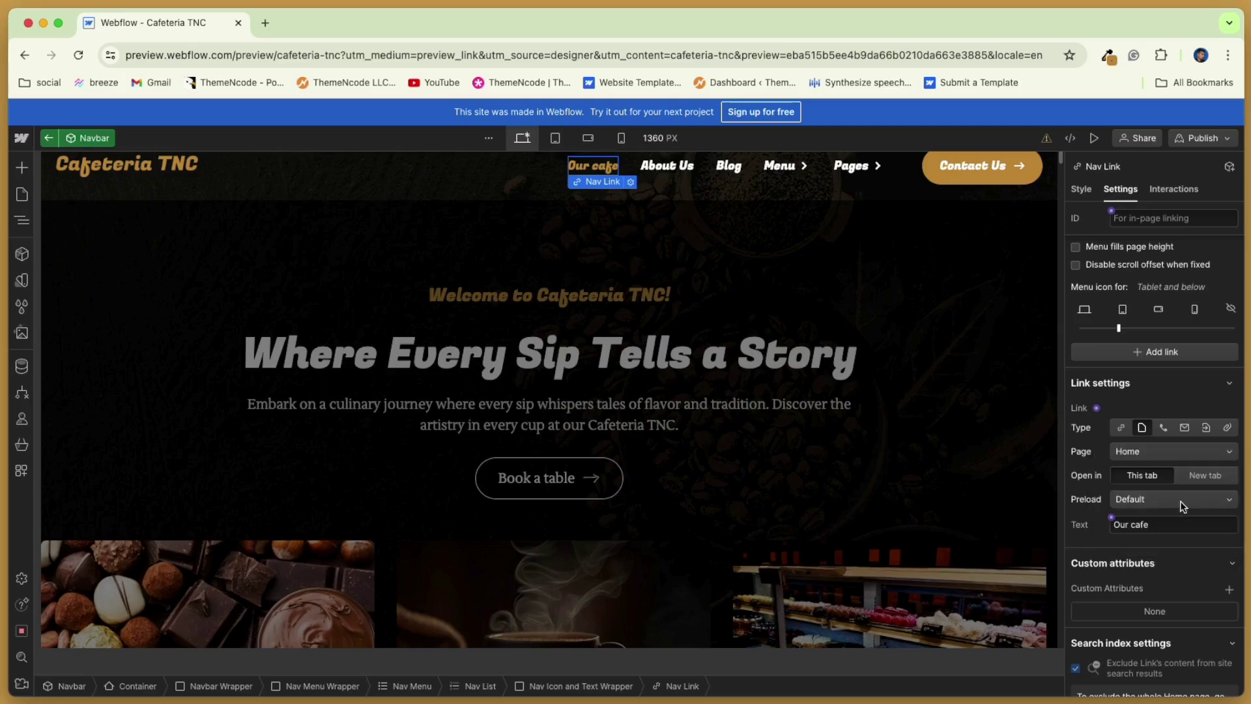
pyautogui.click(1204, 453)
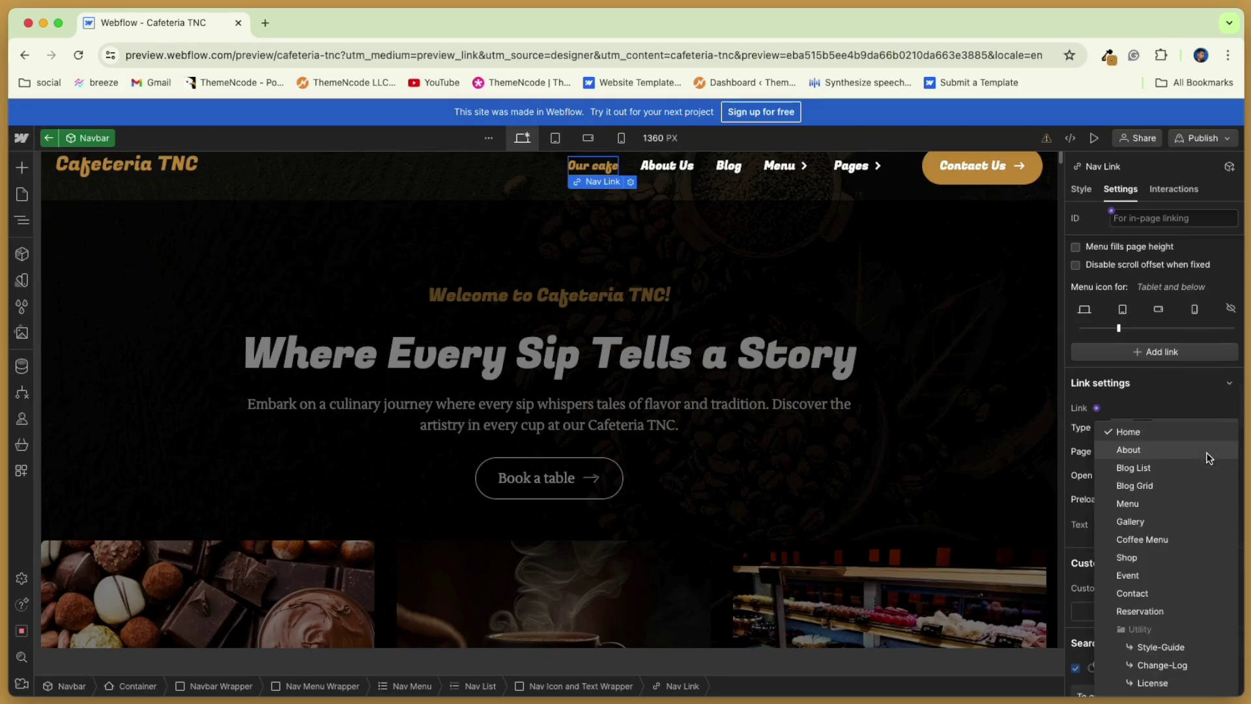
pyautogui.click(1196, 434)
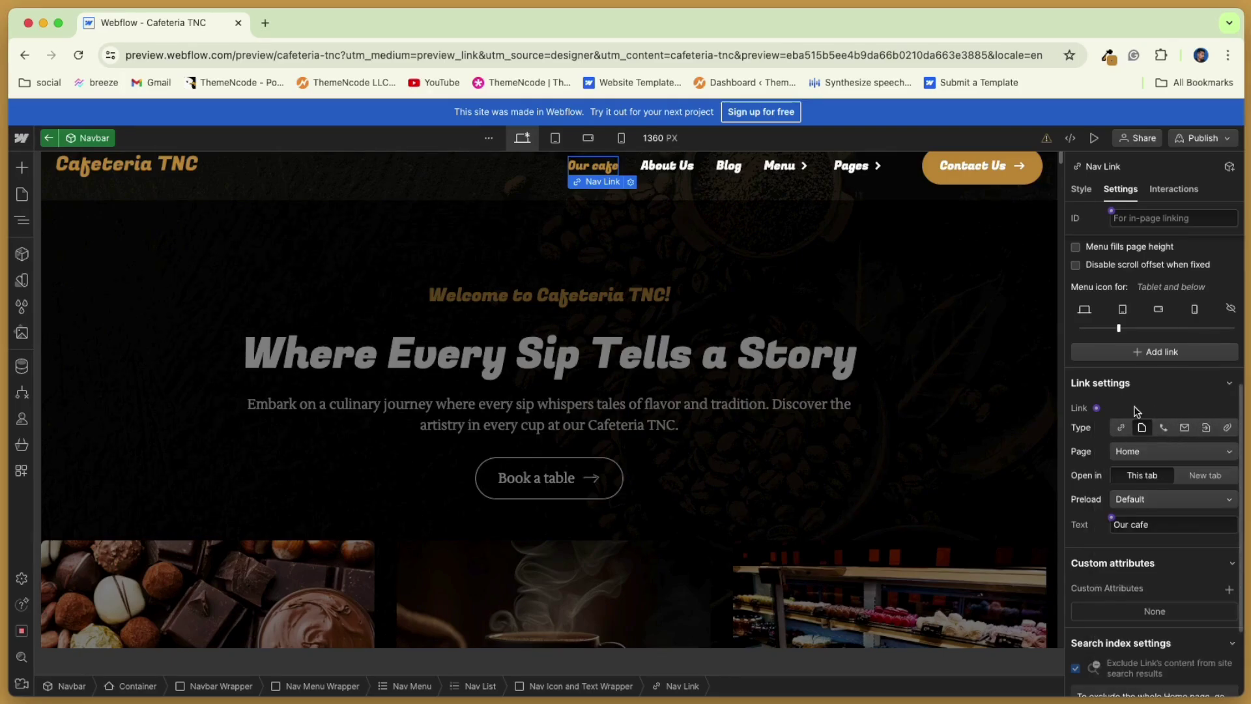
pyautogui.click(851, 242)
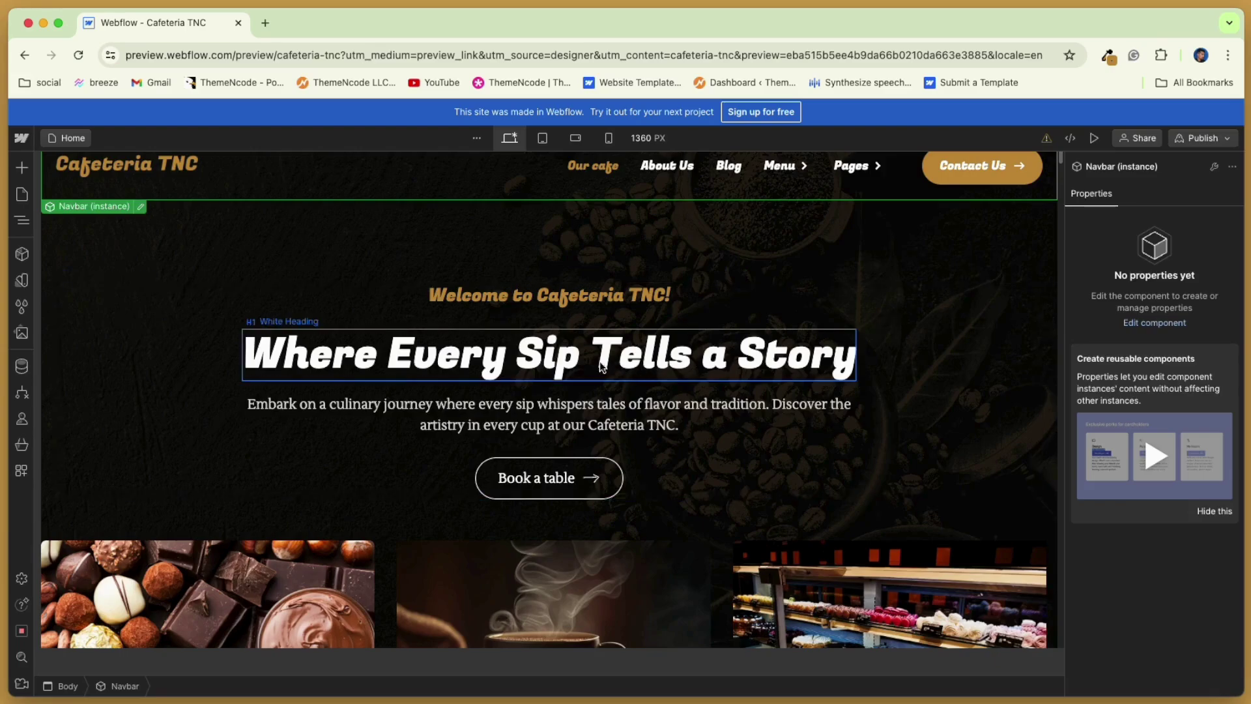
# Retitle the hero 'Welcome to ThemeNcode LLC' and set the paragraph to 'Hello, this is for learning.'.
pyautogui.click(558, 358)
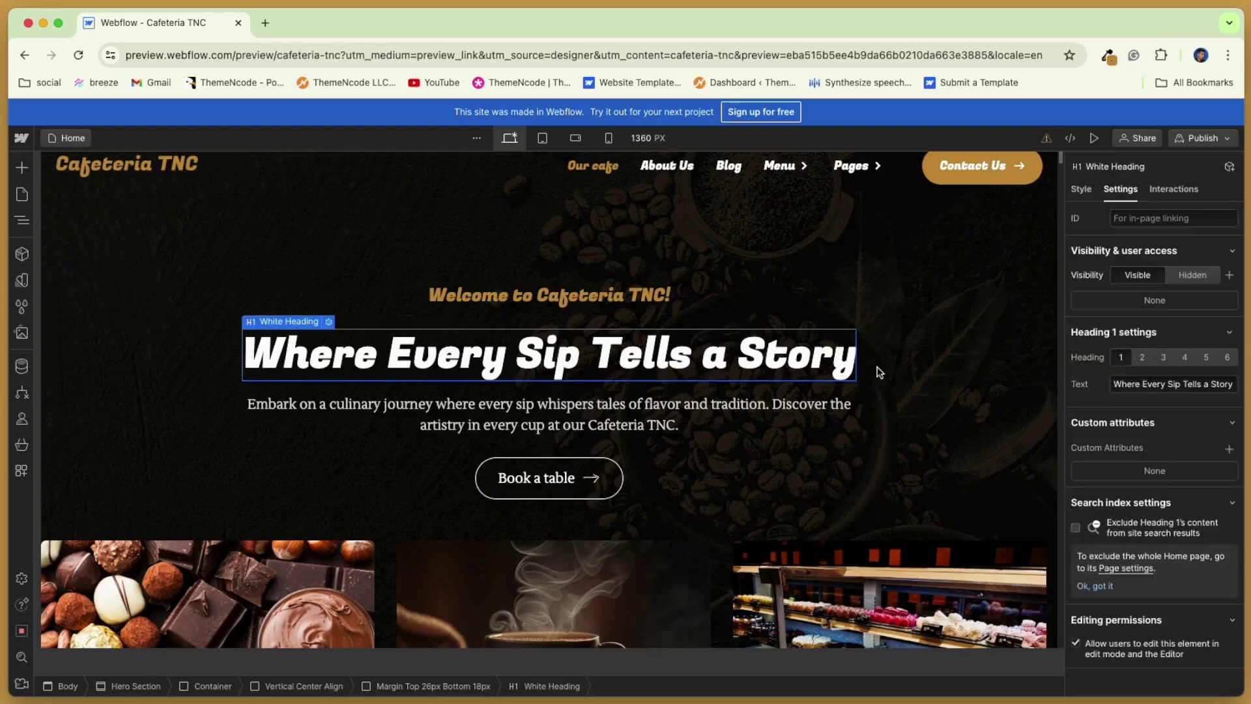
pyautogui.press('BackSpace')
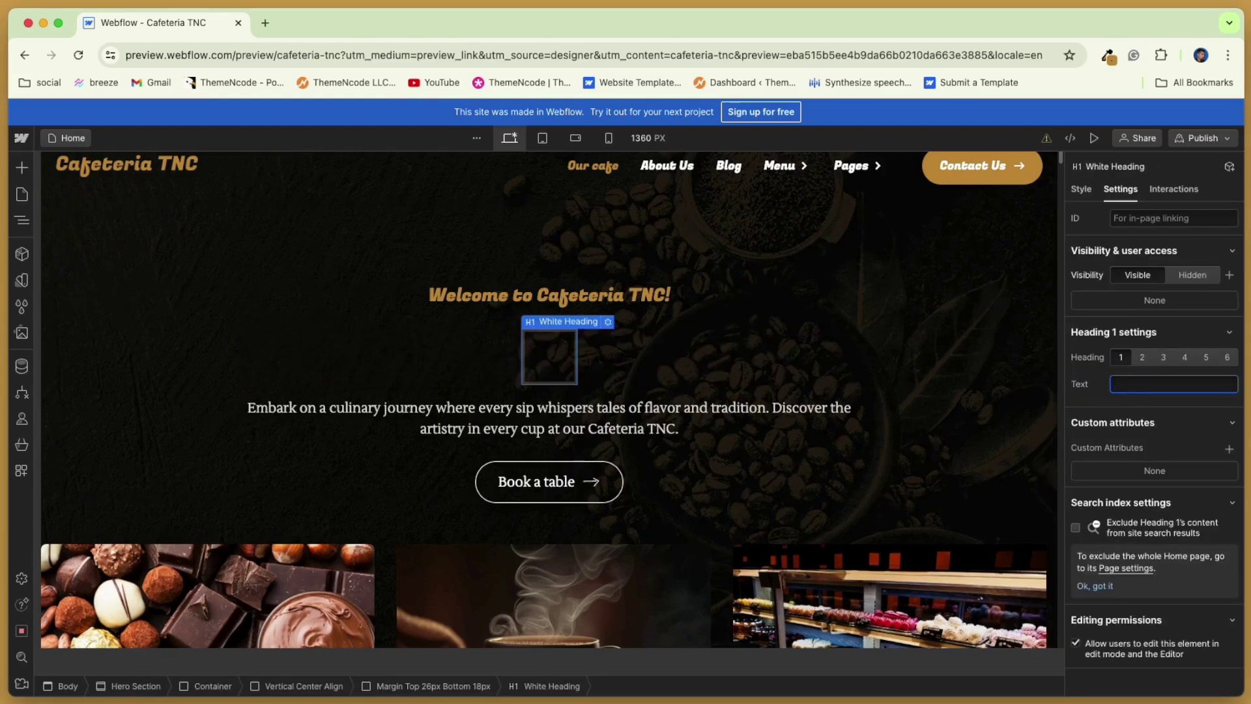
pyautogui.write('Welcome to ThemeNcode')
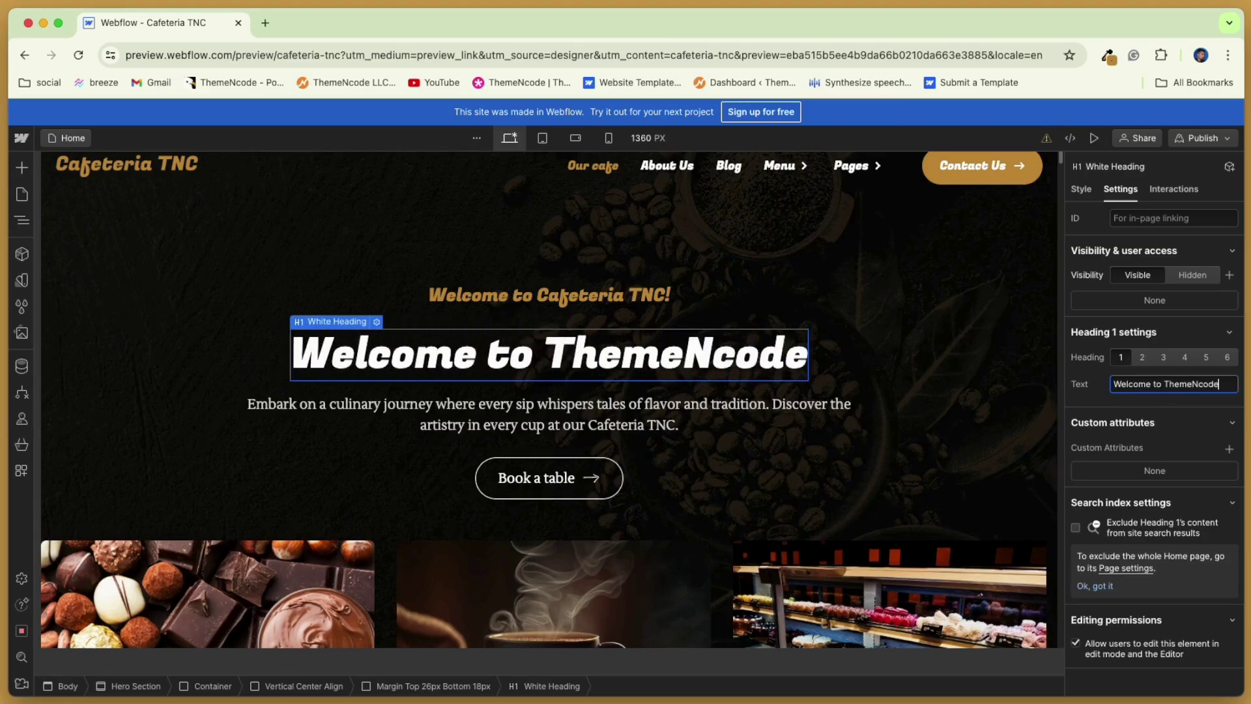
pyautogui.write(' LLC')
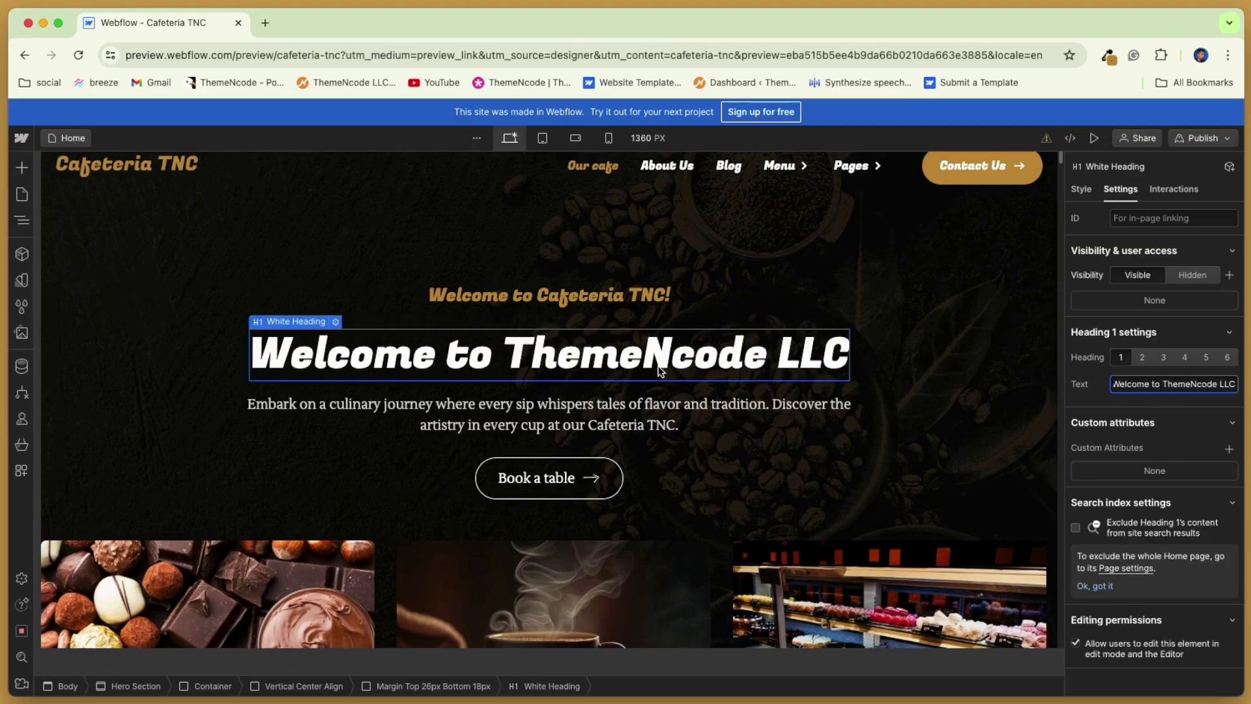
pyautogui.click(589, 414)
pyautogui.click(1104, 394)
pyautogui.press('super+a')
pyautogui.press('BackSpace')
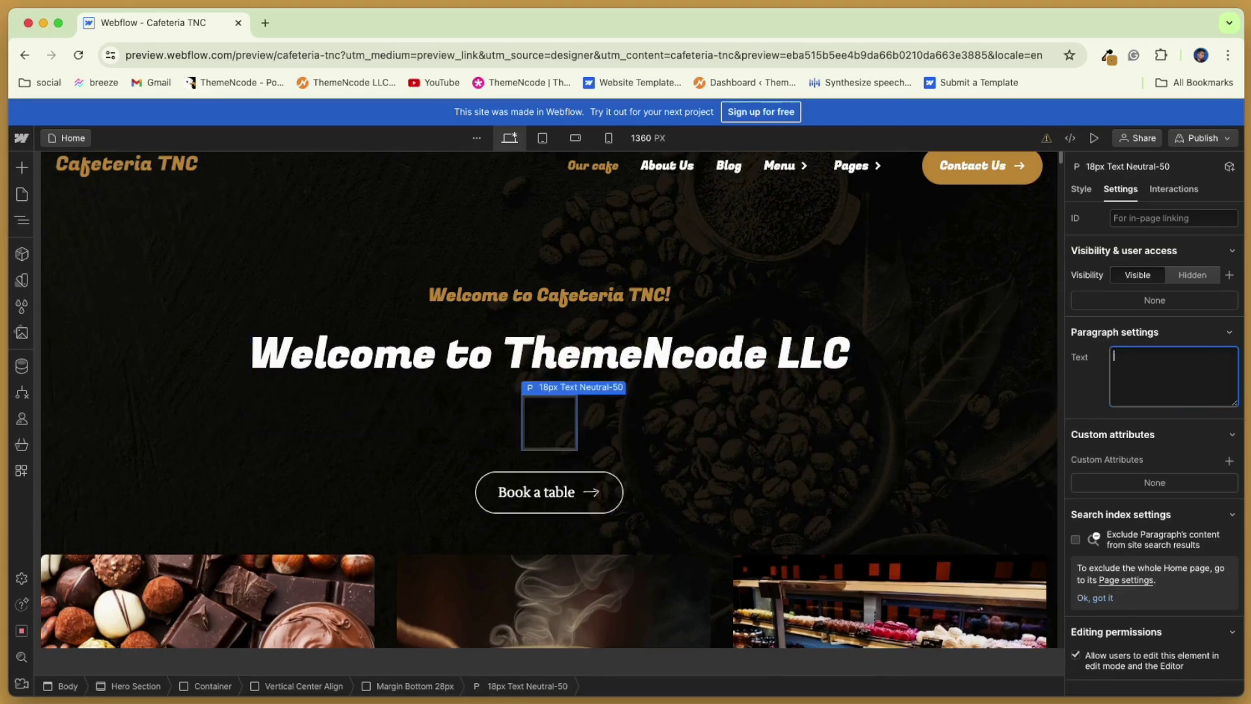
pyautogui.write('Hello, this is for le')
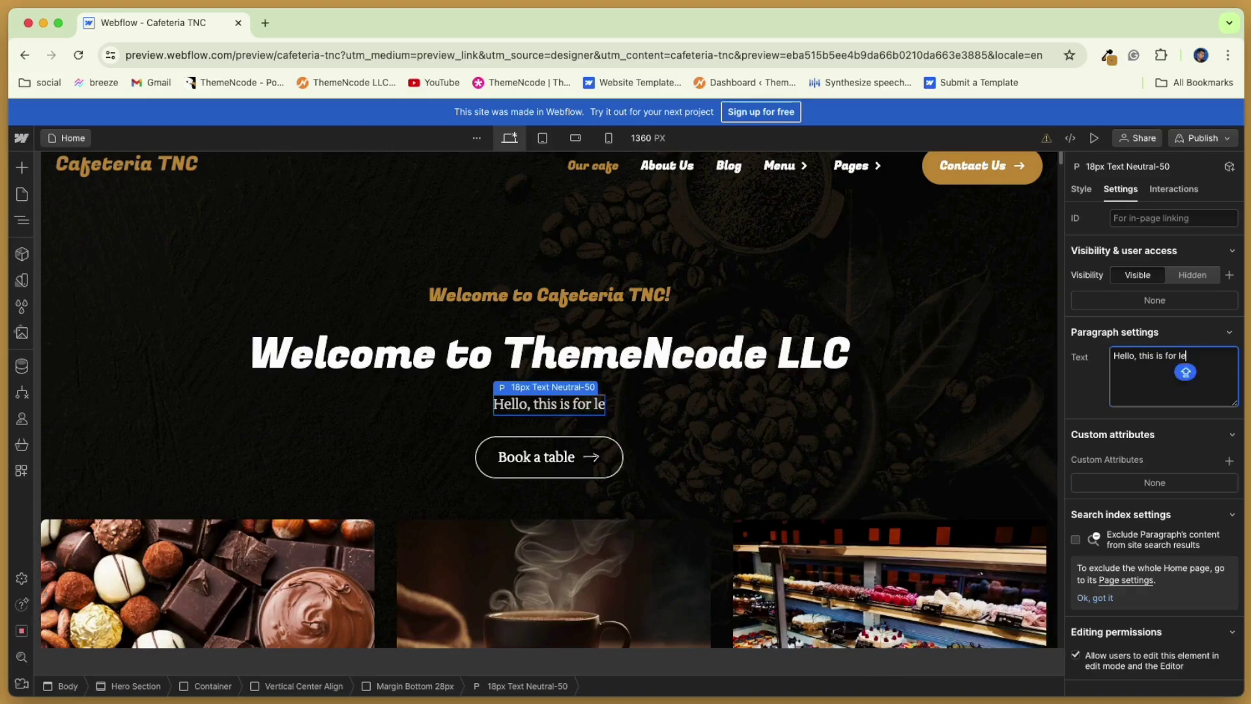
pyautogui.write('.')
pyautogui.click(935, 365)
pyautogui.scroll(-4, 919, 362)
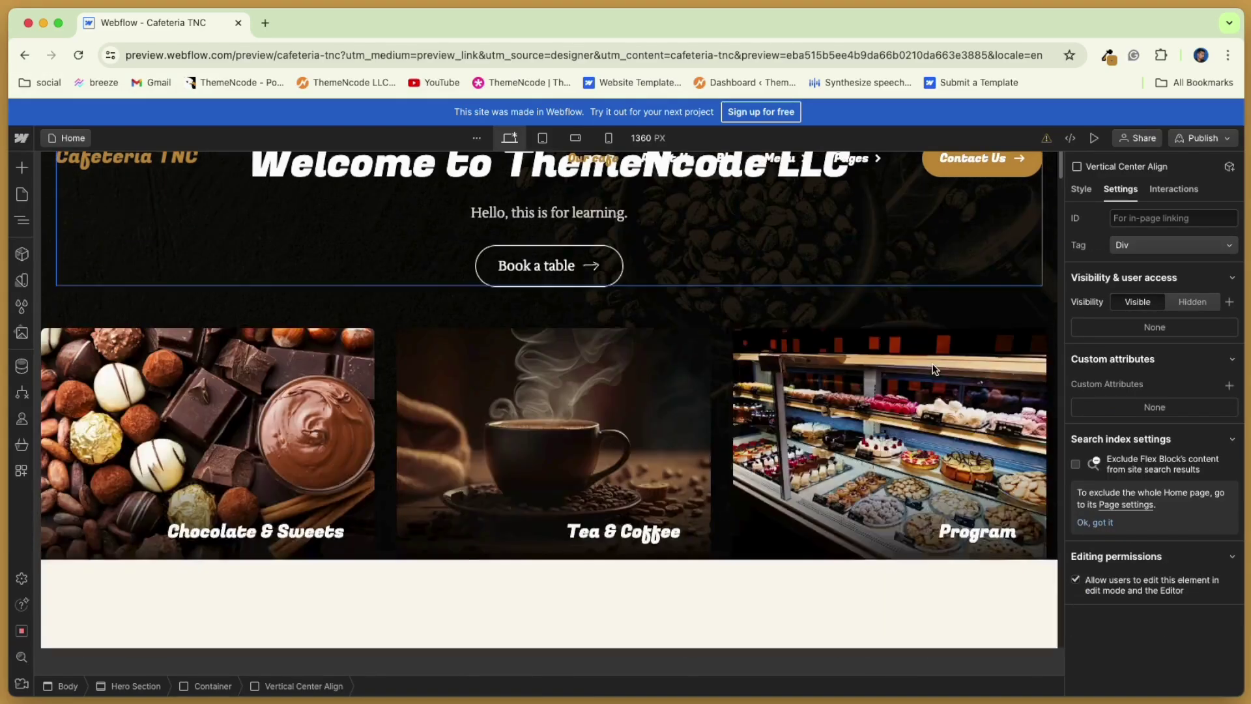
pyautogui.scroll(1, 909, 360)
# Label the Book a table button 'Click Here', linked to Reservation with default preload.
pyautogui.click(540, 315)
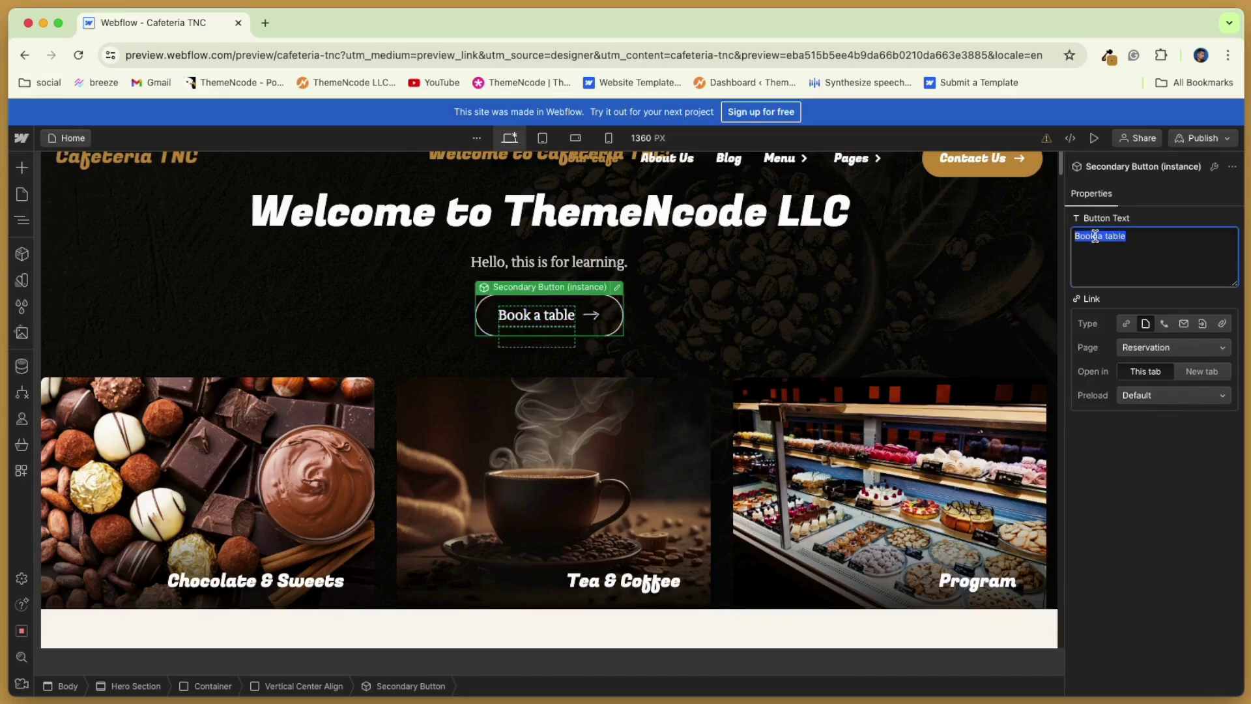
pyautogui.press('BackSpace')
pyautogui.write('Click')
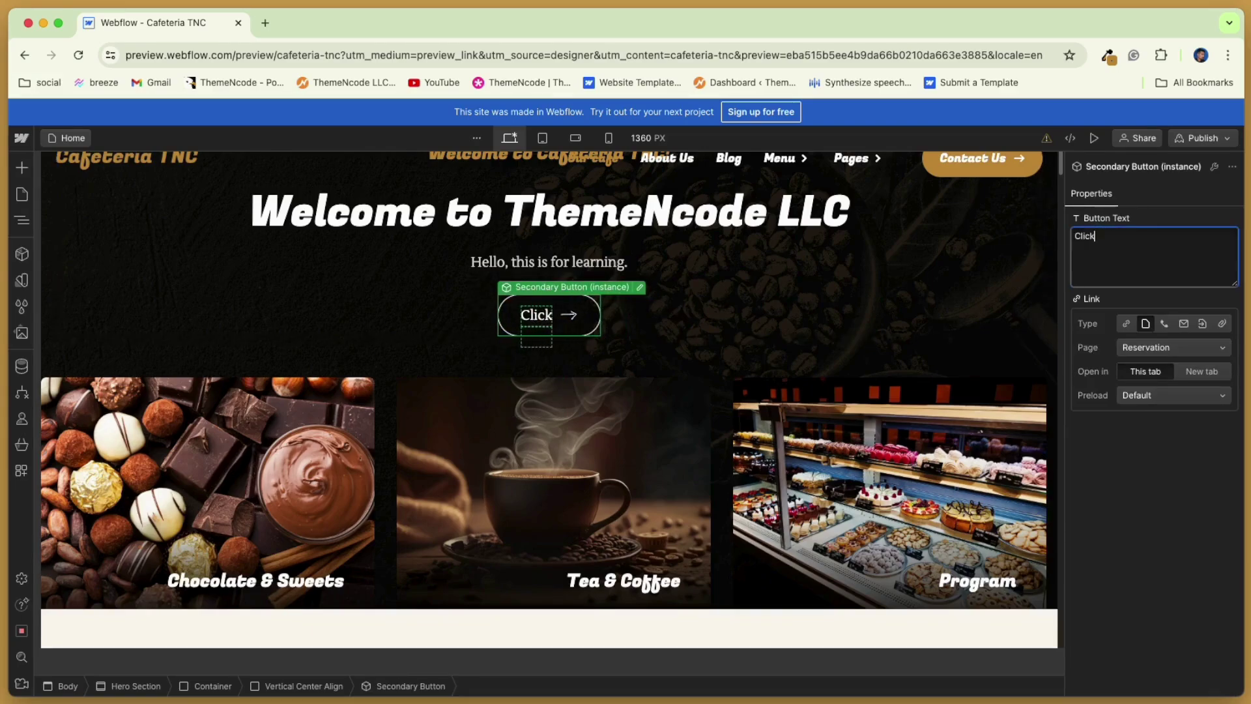
pyautogui.write(' Here')
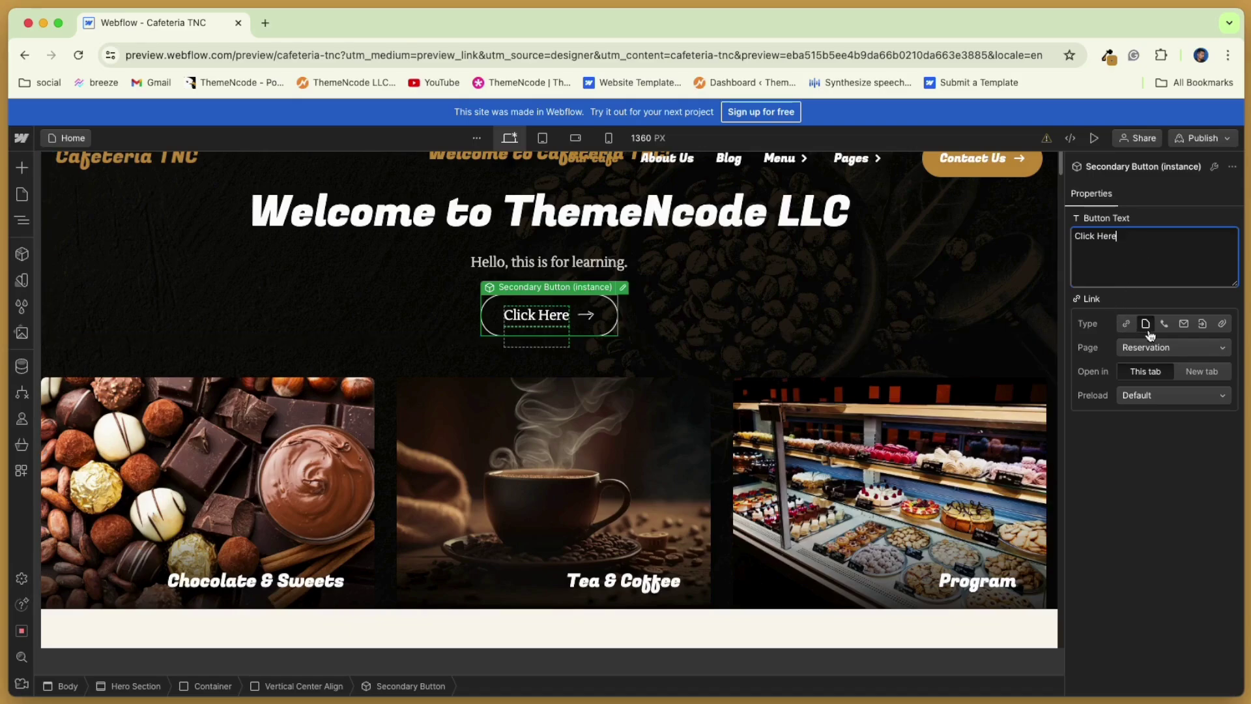
pyautogui.click(1177, 348)
pyautogui.click(1178, 347)
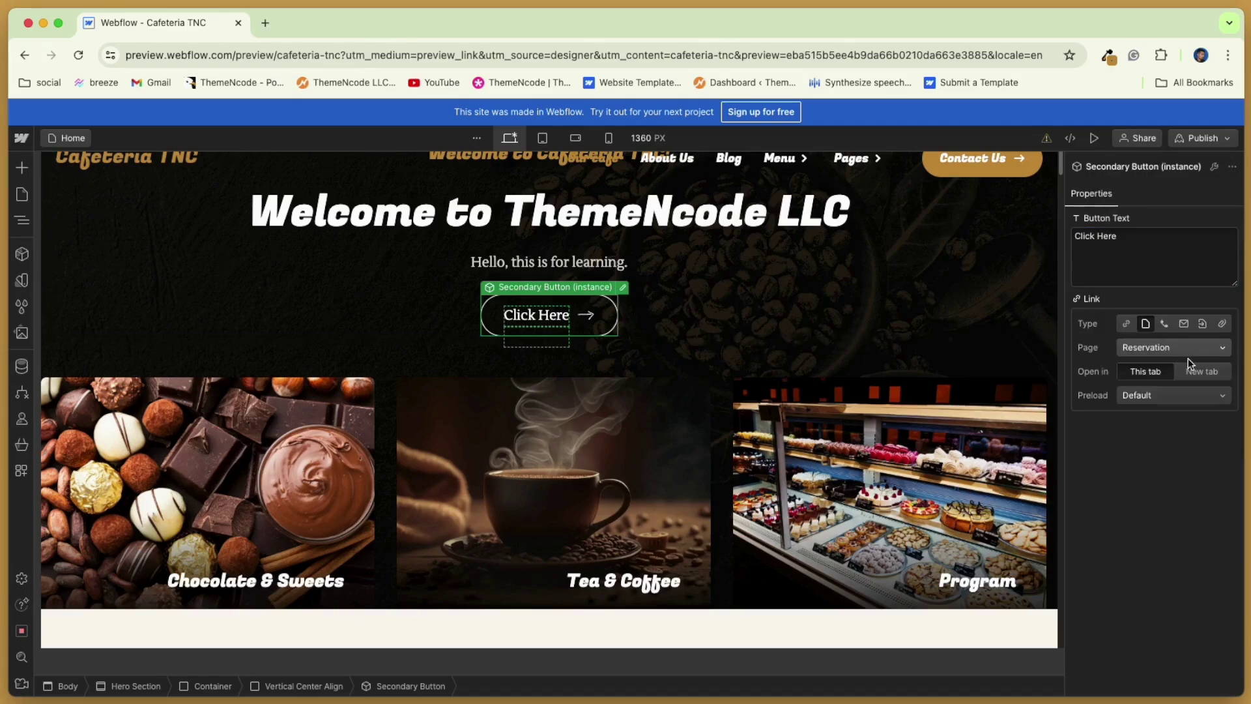
pyautogui.click(1178, 394)
pyautogui.click(1177, 393)
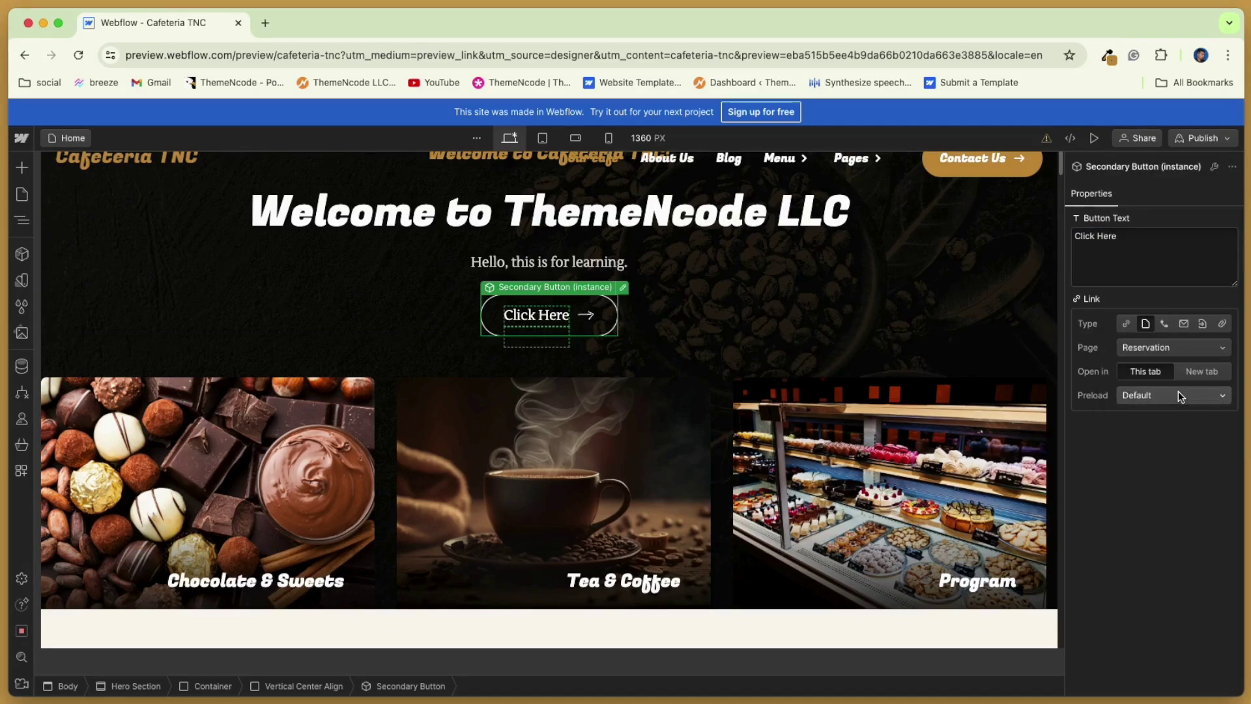
pyautogui.click(867, 279)
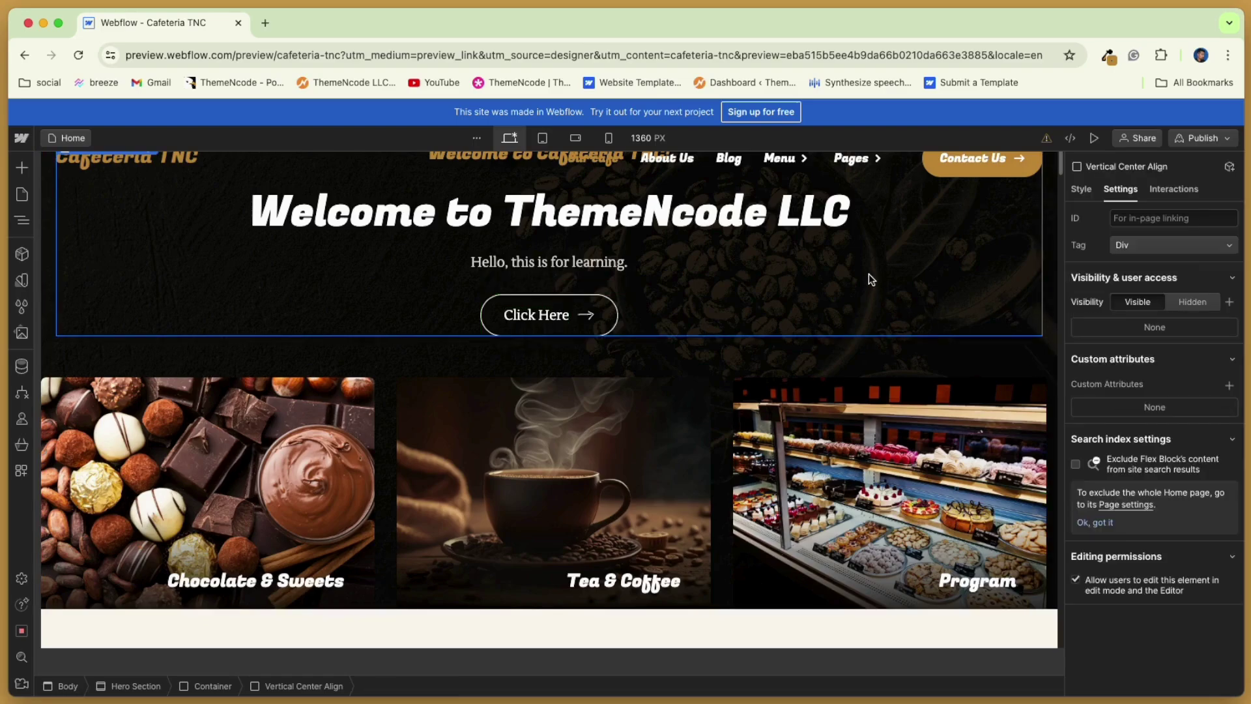
pyautogui.scroll(3, 870, 279)
pyautogui.scroll(-3, 863, 286)
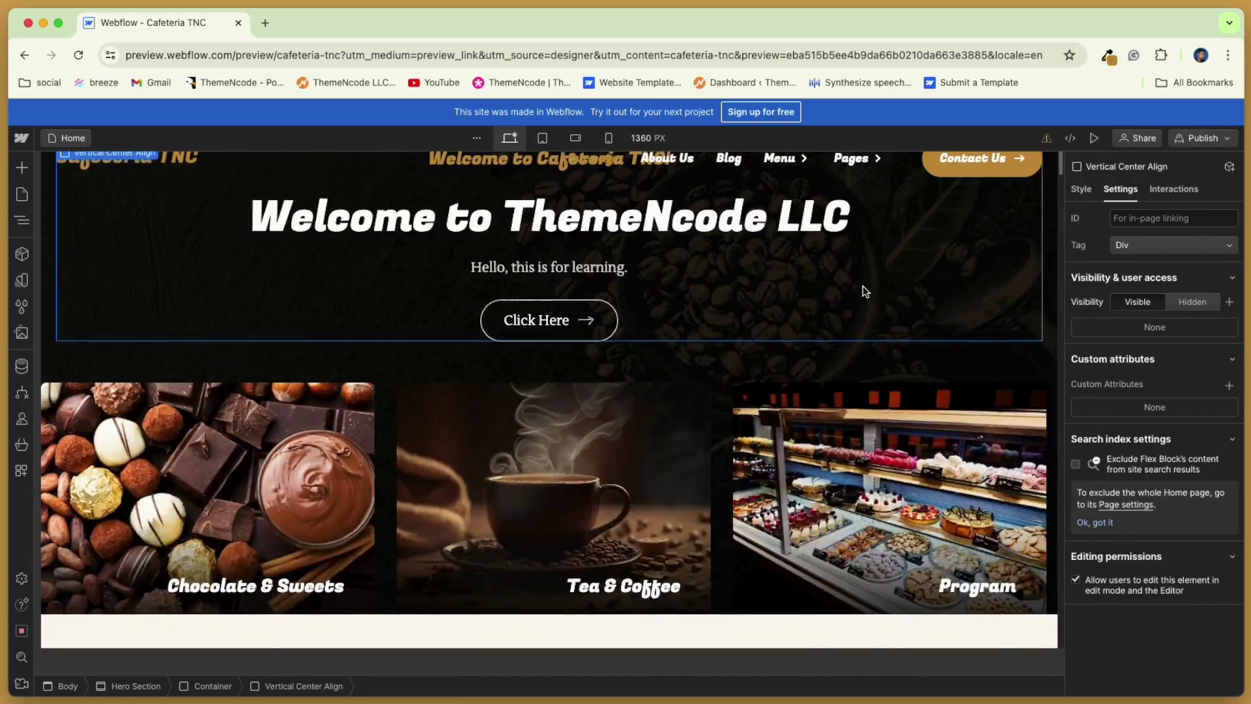
pyautogui.scroll(-3, 863, 285)
pyautogui.click(262, 363)
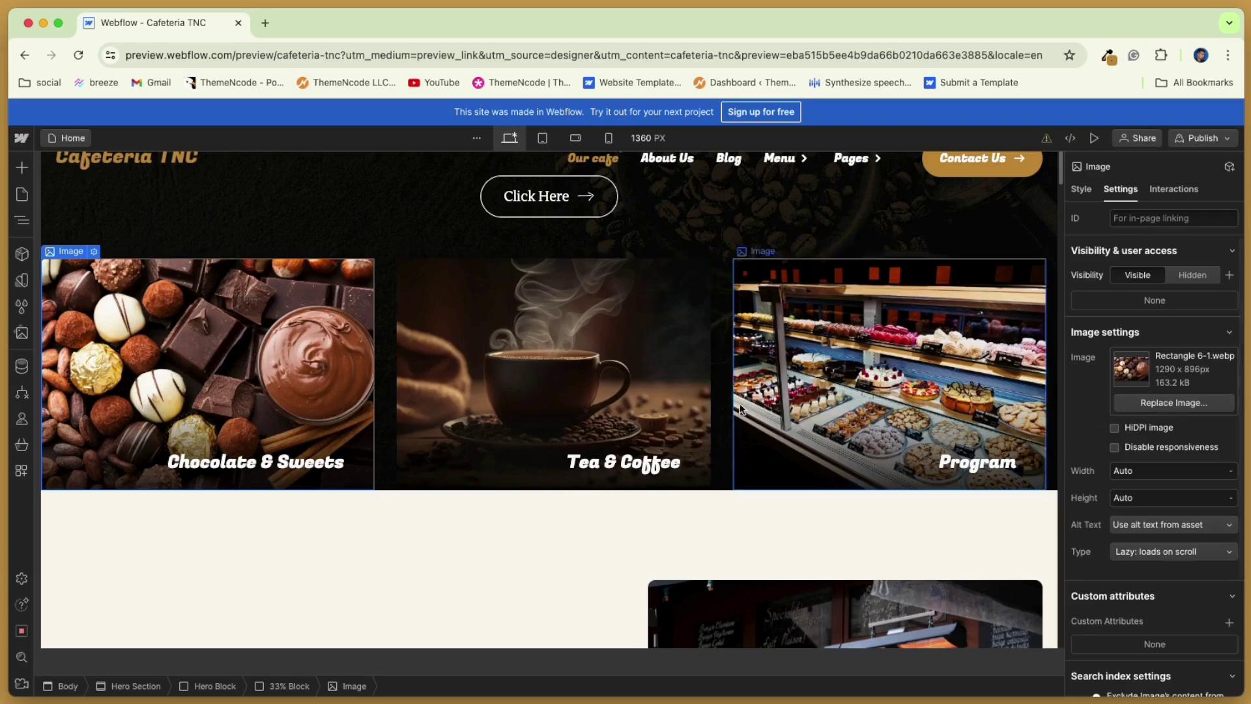
# Inspect the Tea & Coffee card and Our story photo on the way to TNC Blog.
pyautogui.click(620, 391)
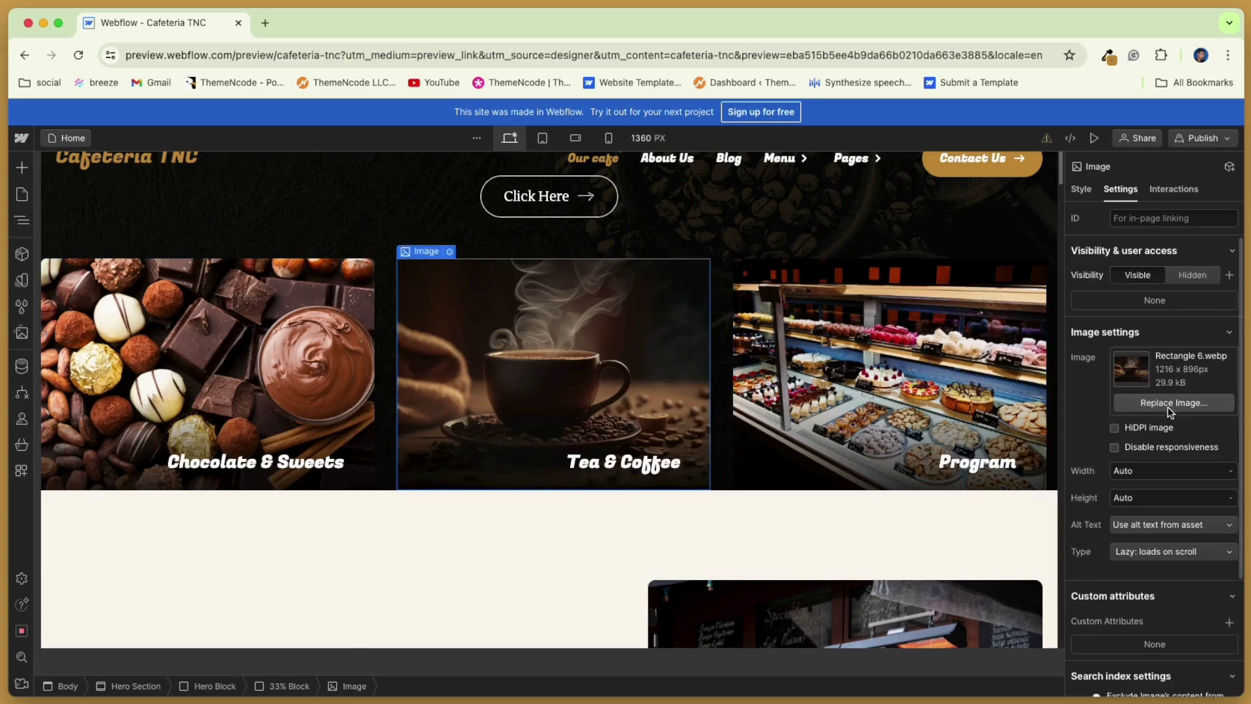
pyautogui.click(637, 467)
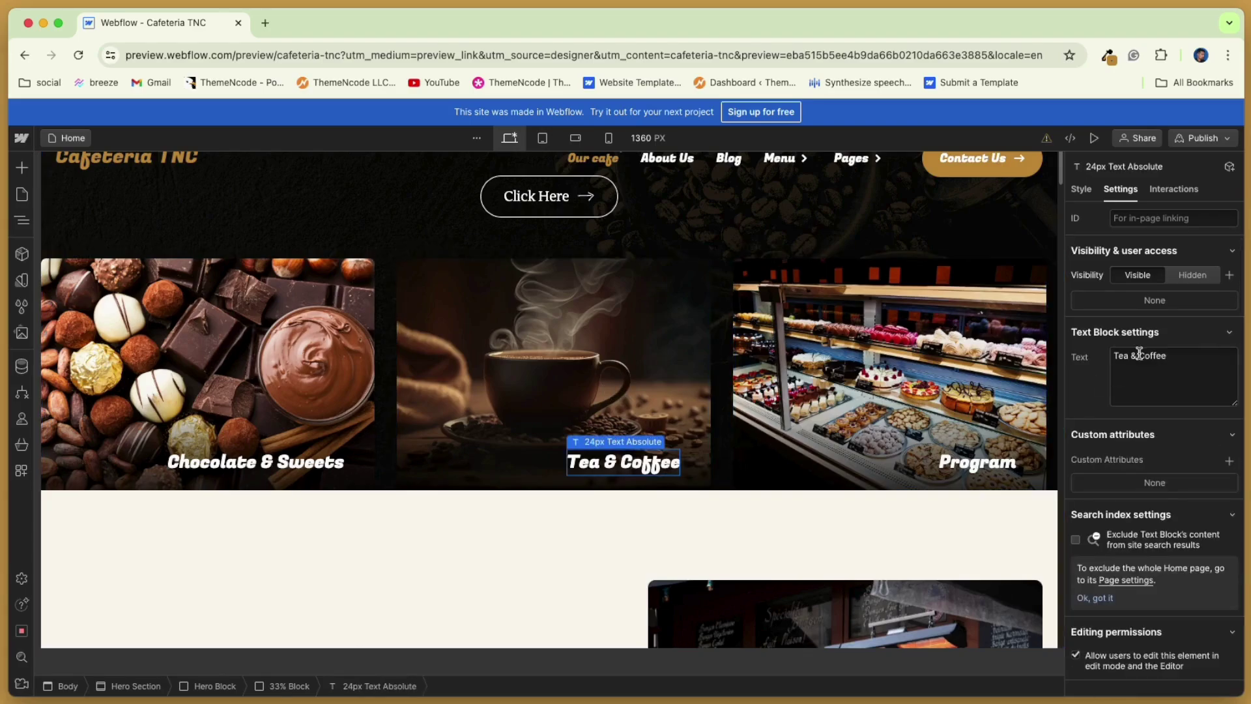
pyautogui.scroll(-2, 888, 422)
pyautogui.scroll(-2, 883, 417)
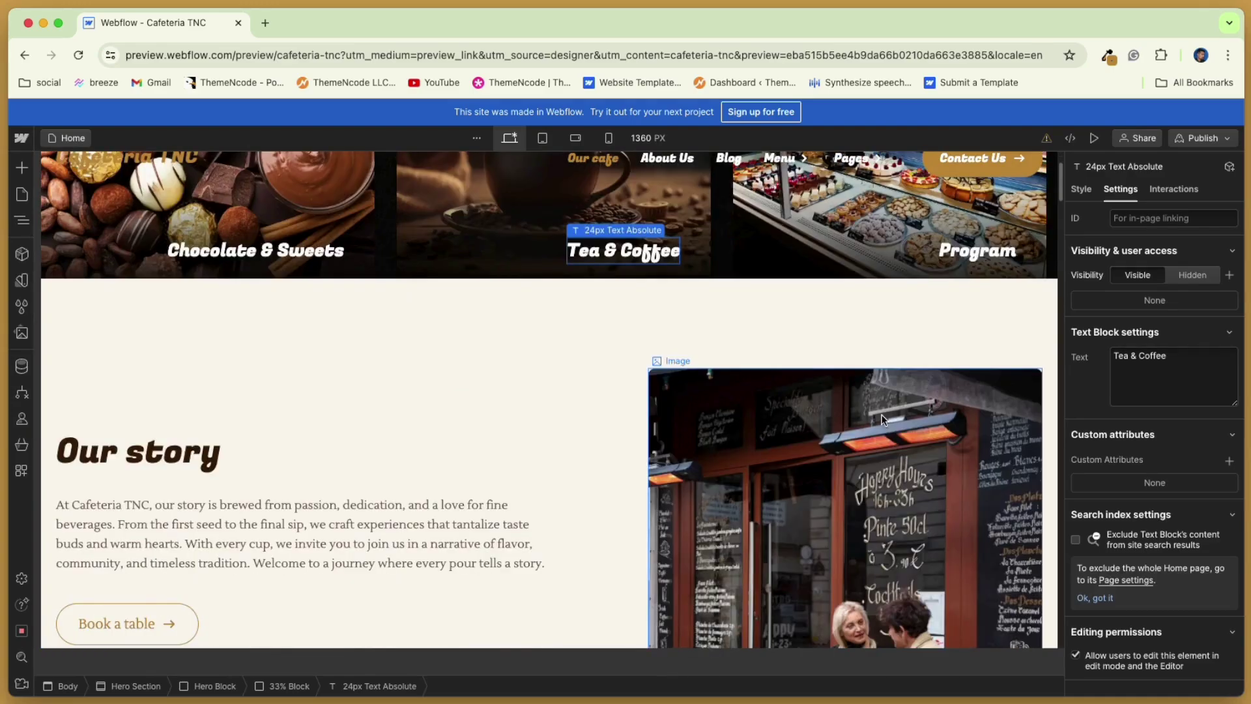
pyautogui.scroll(-2, 757, 388)
pyautogui.click(757, 388)
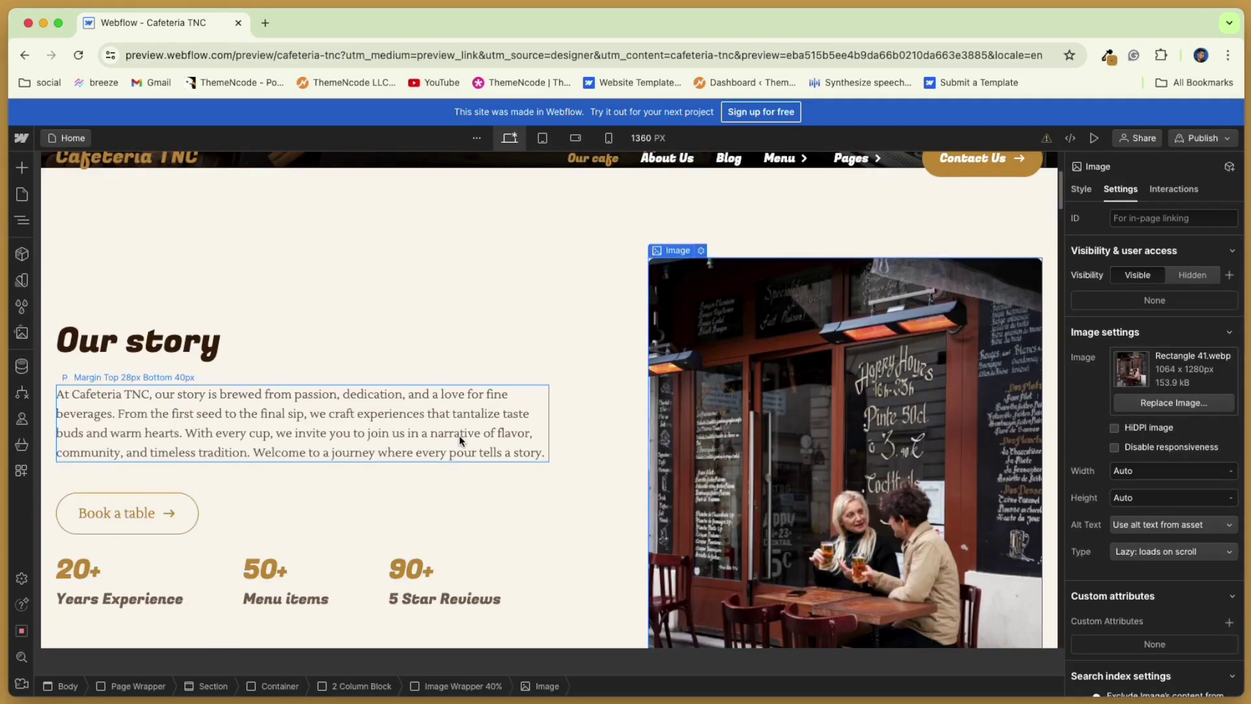
pyautogui.scroll(-3, 620, 433)
pyautogui.scroll(-1, 731, 441)
pyautogui.scroll(-3, 728, 437)
pyautogui.scroll(-2, 728, 437)
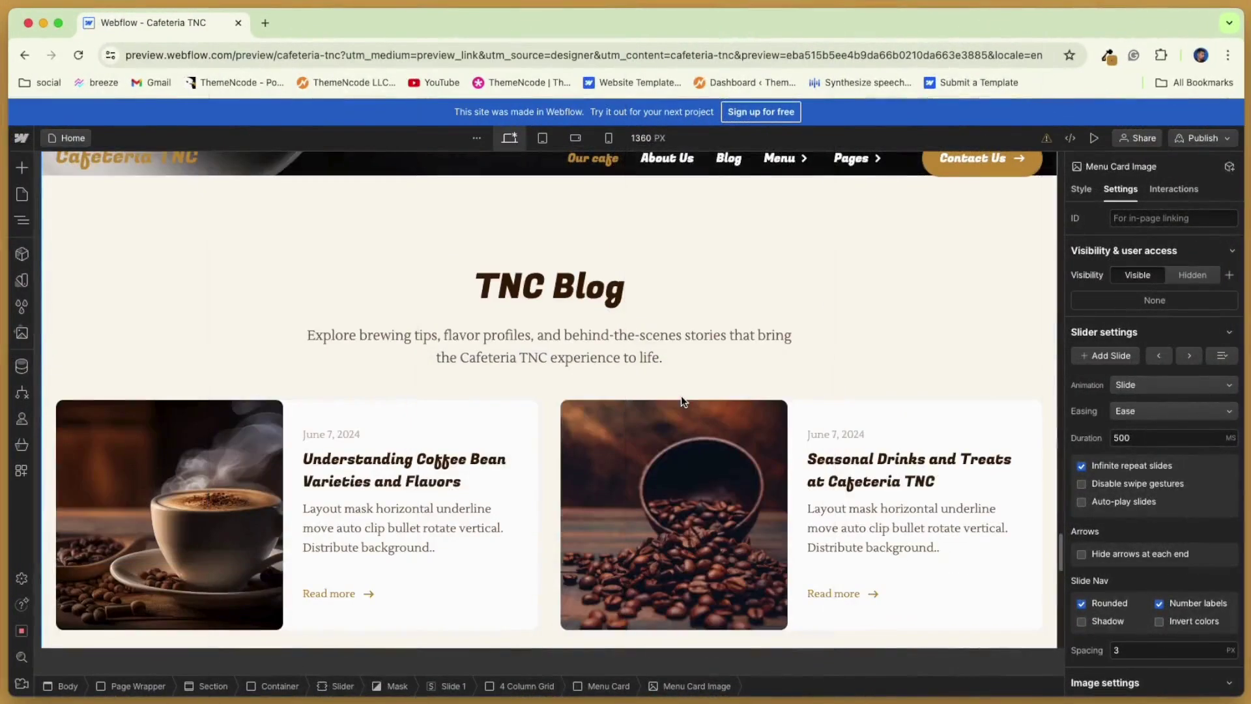
pyautogui.scroll(-1, 681, 402)
# Select two blog cards, then view the Events, Blogs, Authors, Blog Categories and Blog Tags collections.
pyautogui.click(187, 461)
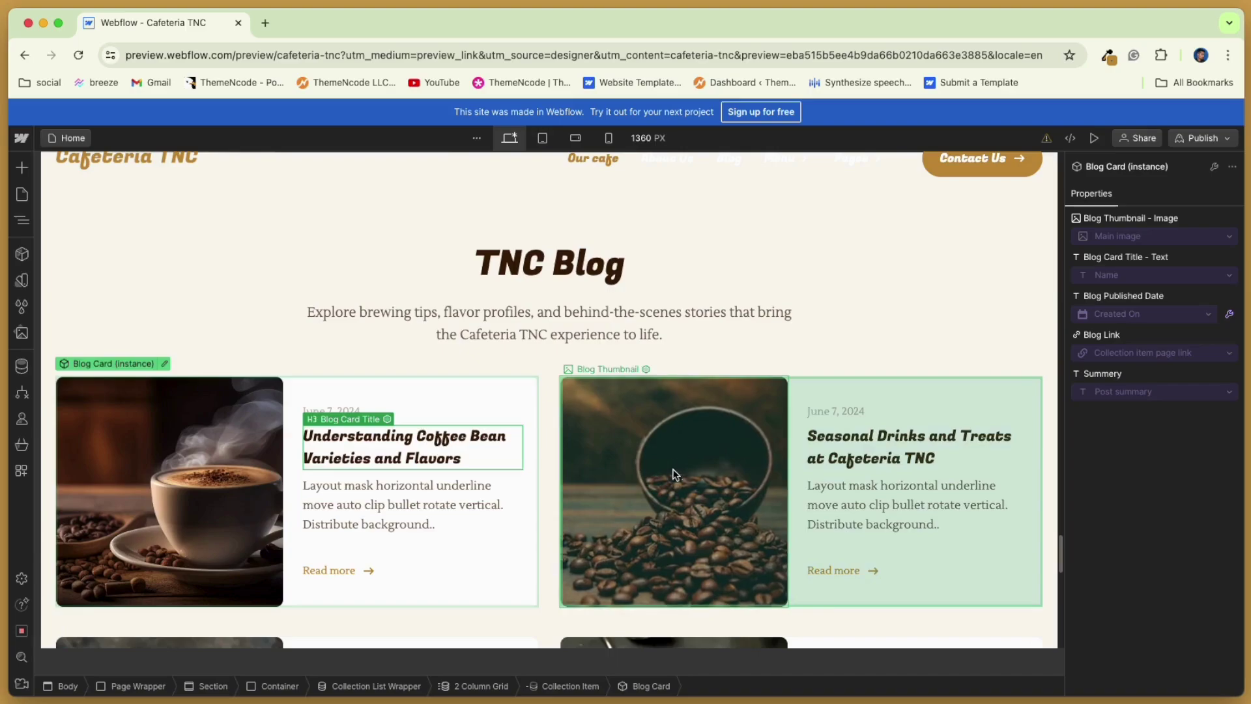
pyautogui.click(673, 475)
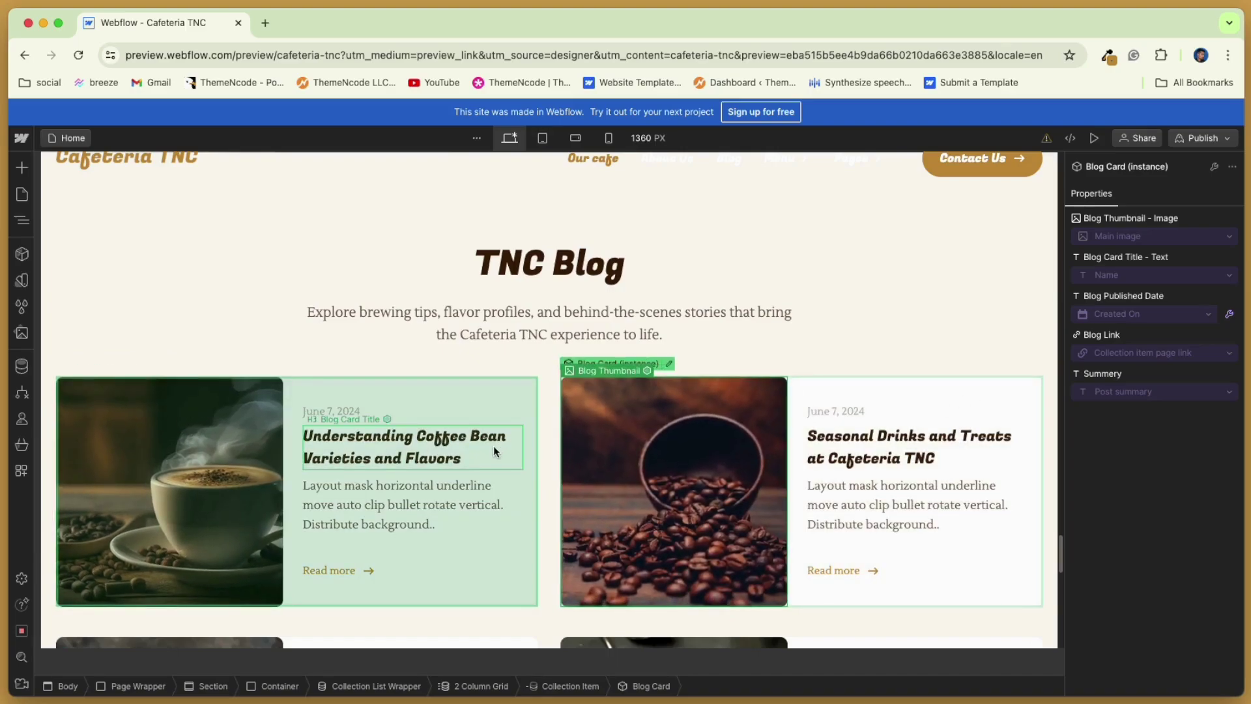
pyautogui.click(23, 365)
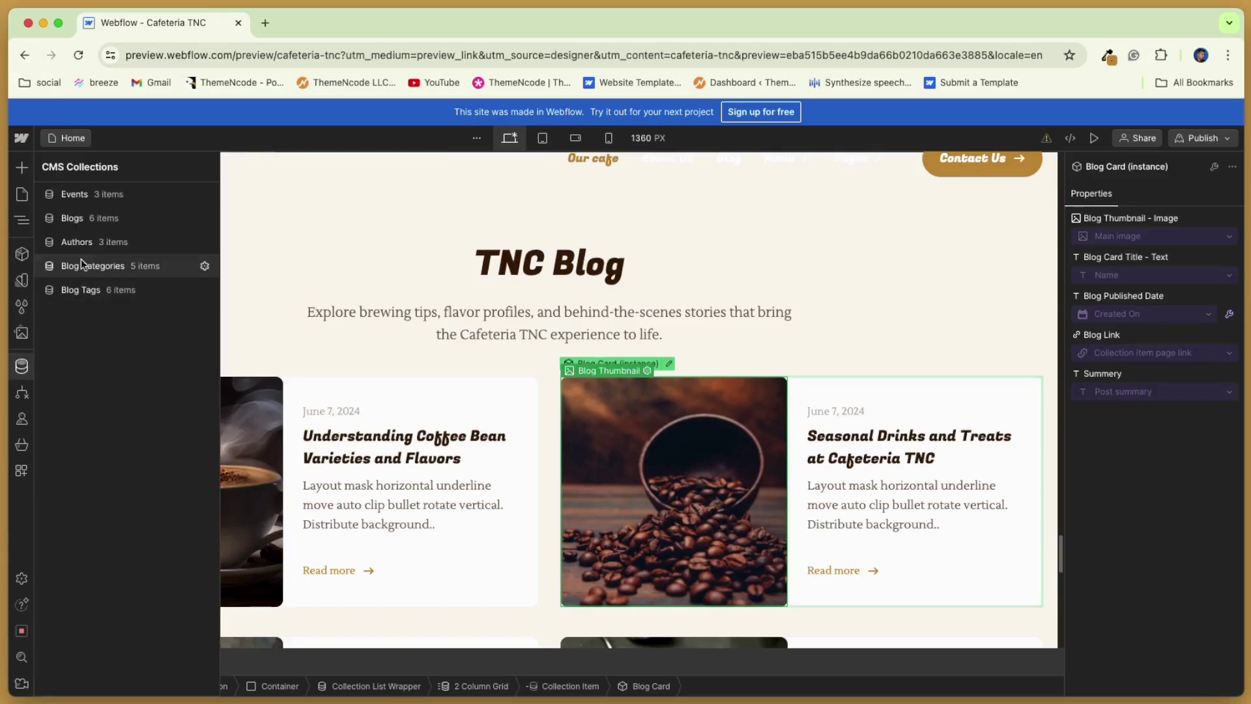
pyautogui.click(86, 194)
pyautogui.click(91, 221)
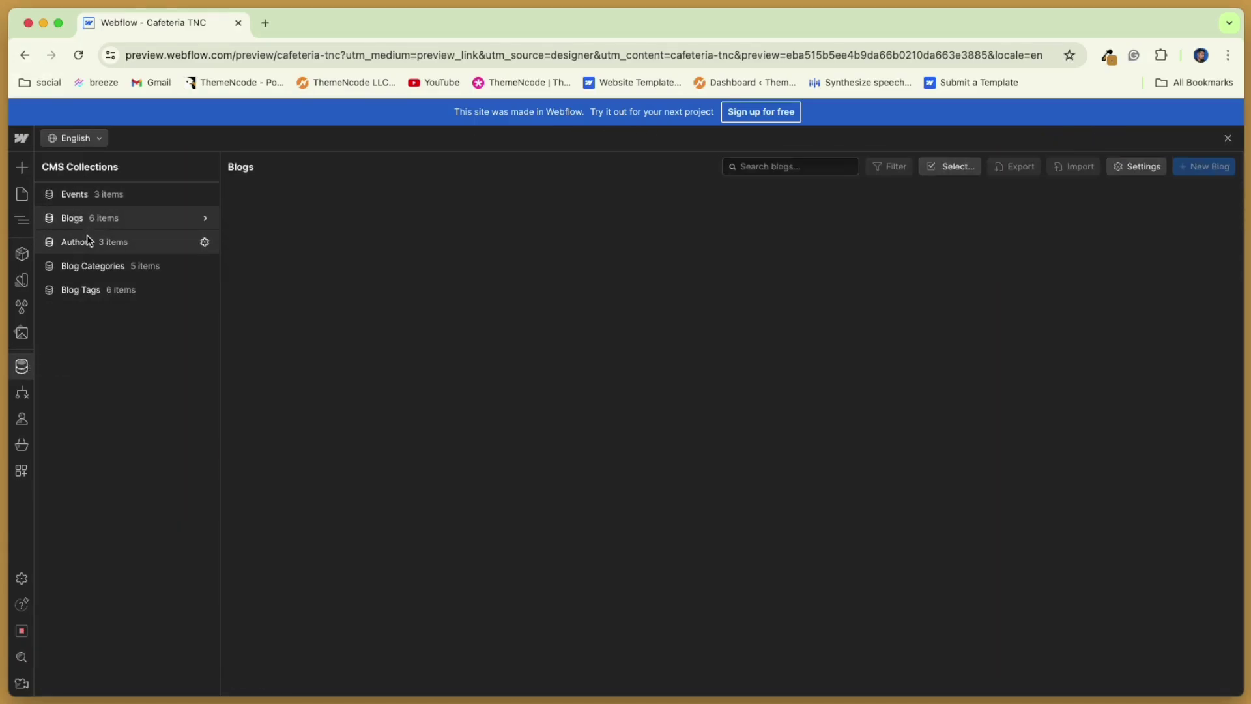
pyautogui.click(88, 243)
pyautogui.click(98, 266)
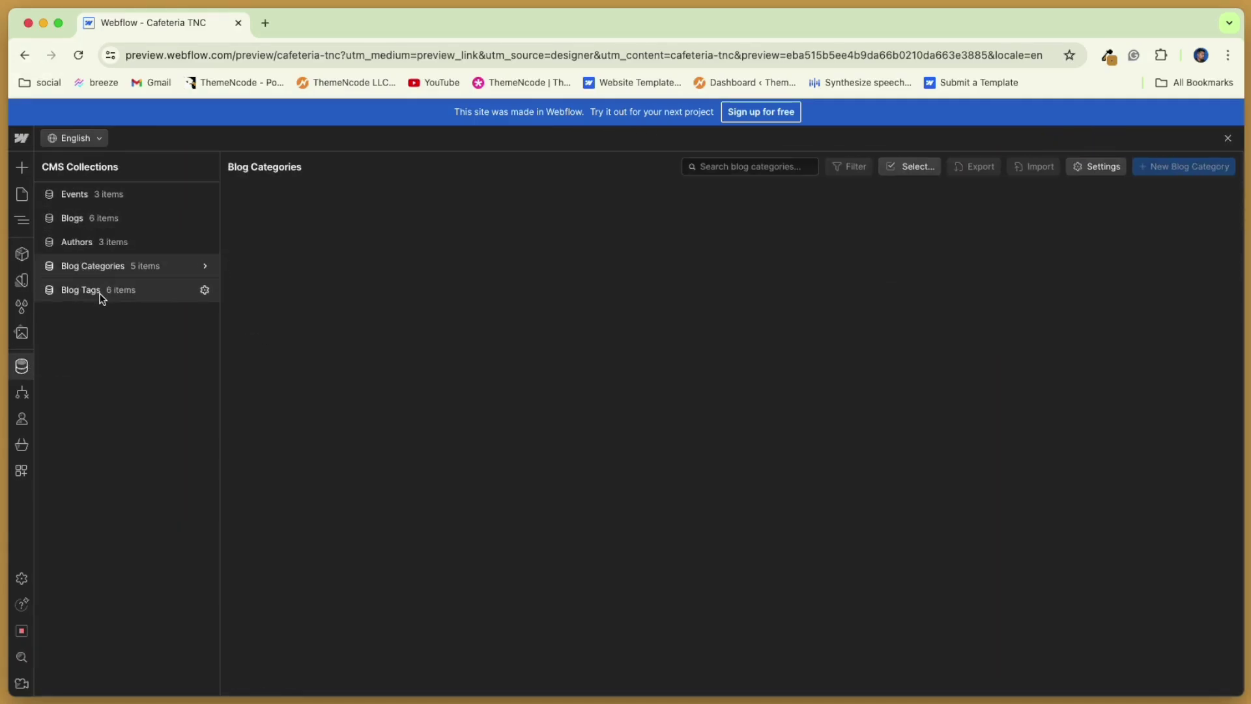
pyautogui.click(101, 294)
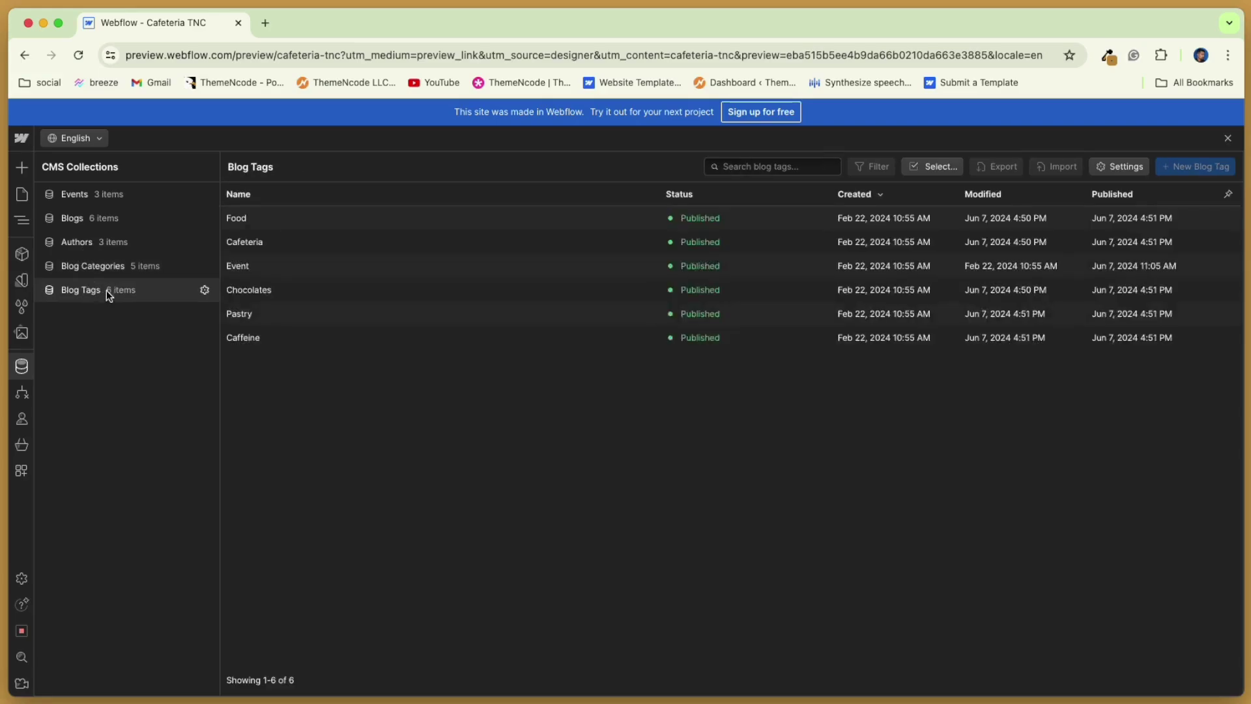
pyautogui.click(1231, 139)
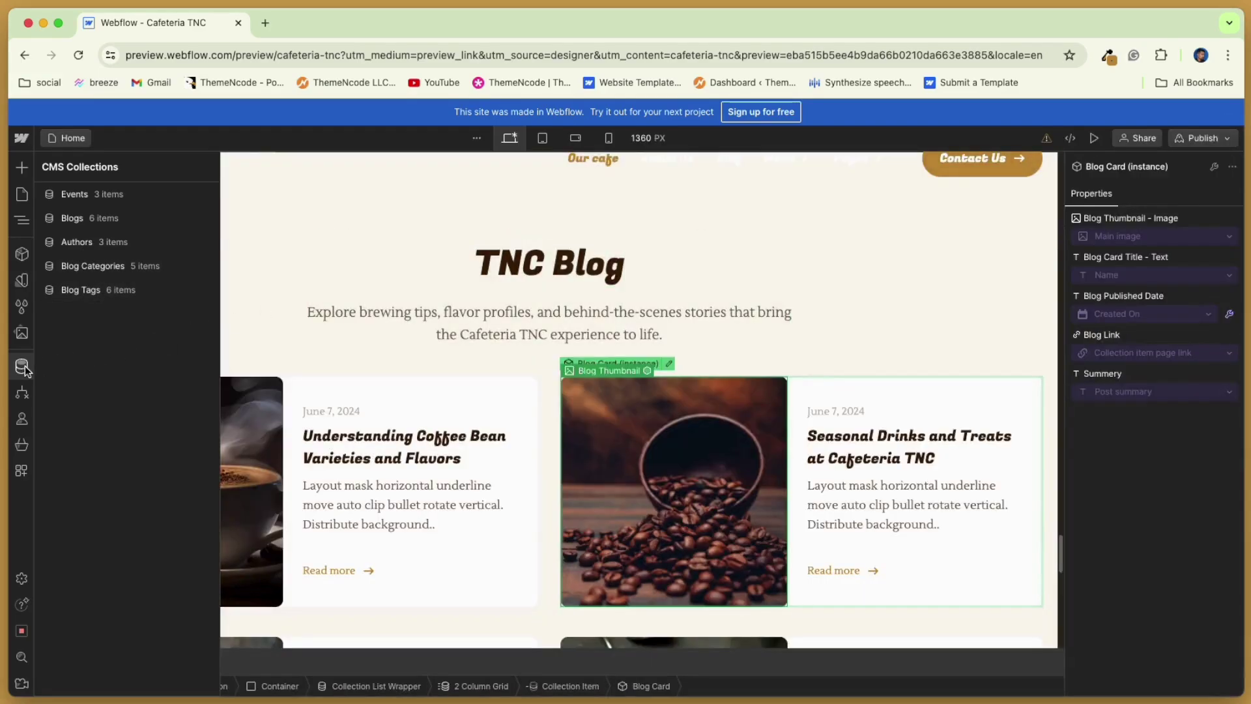
# Close the CMS list and select the $66.00 price and Ethiopian Beans description.
pyautogui.click(23, 365)
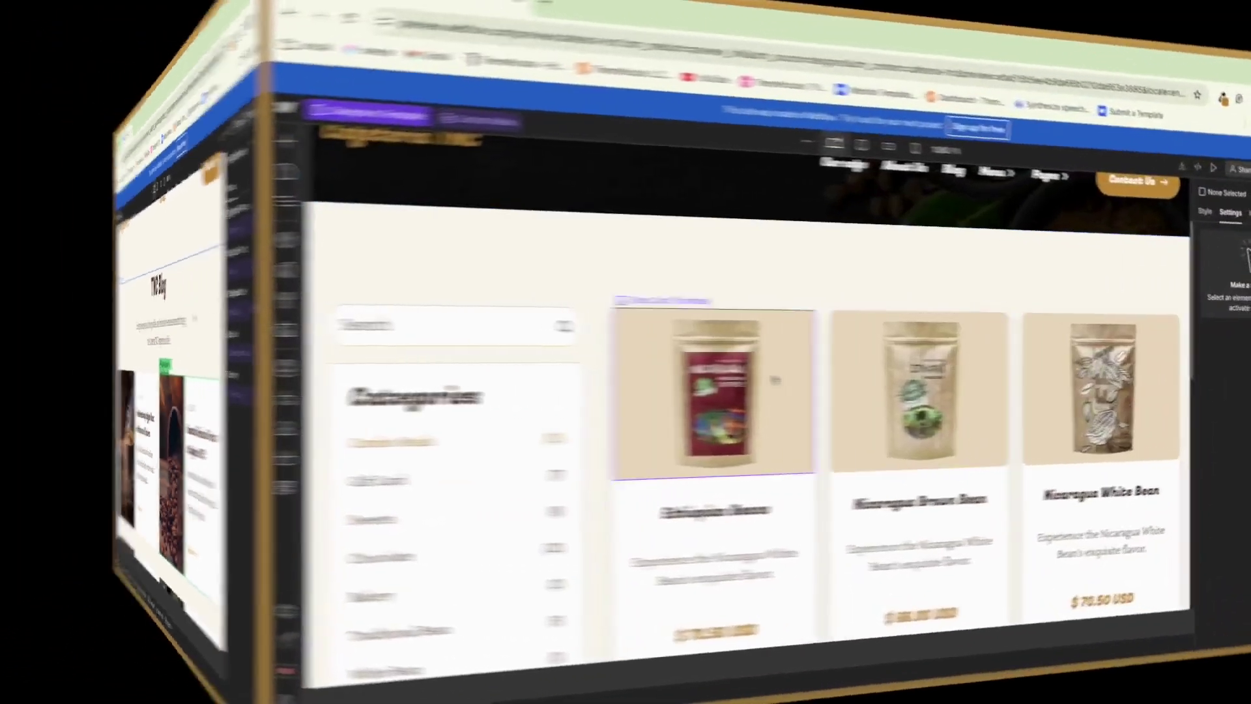
pyautogui.scroll(-3, 900, 460)
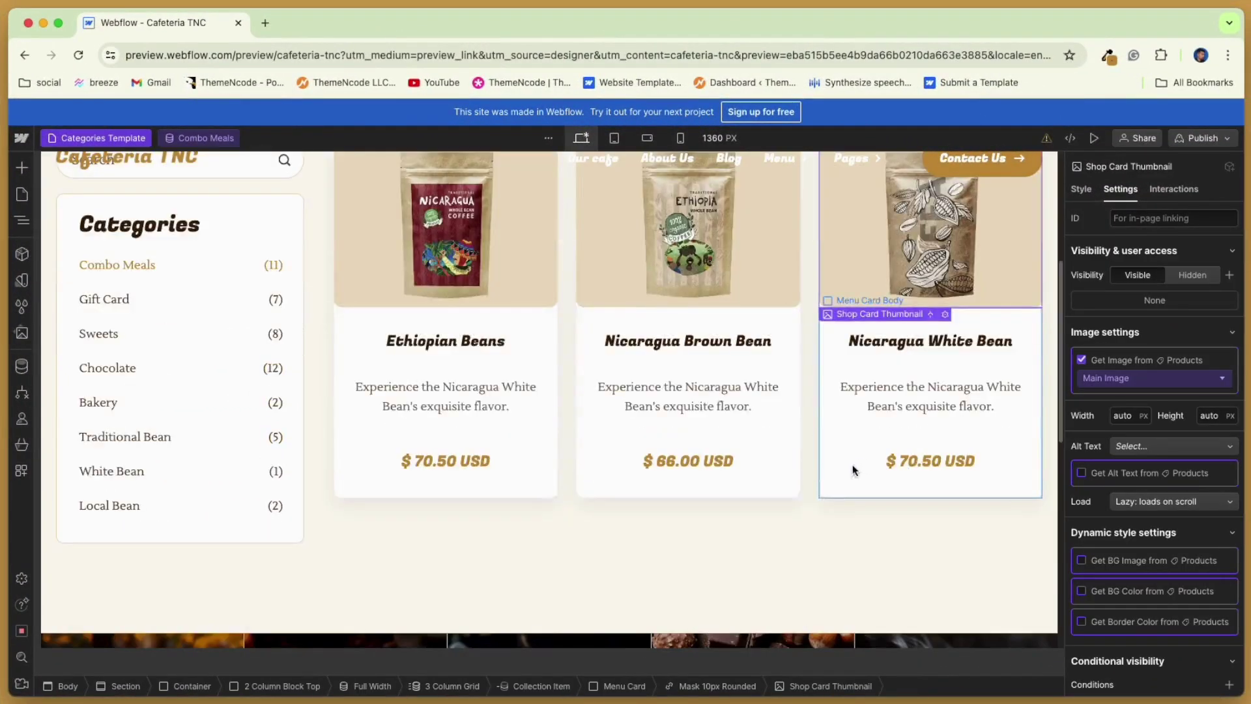
pyautogui.click(662, 458)
pyautogui.click(431, 405)
pyautogui.scroll(2, 405, 444)
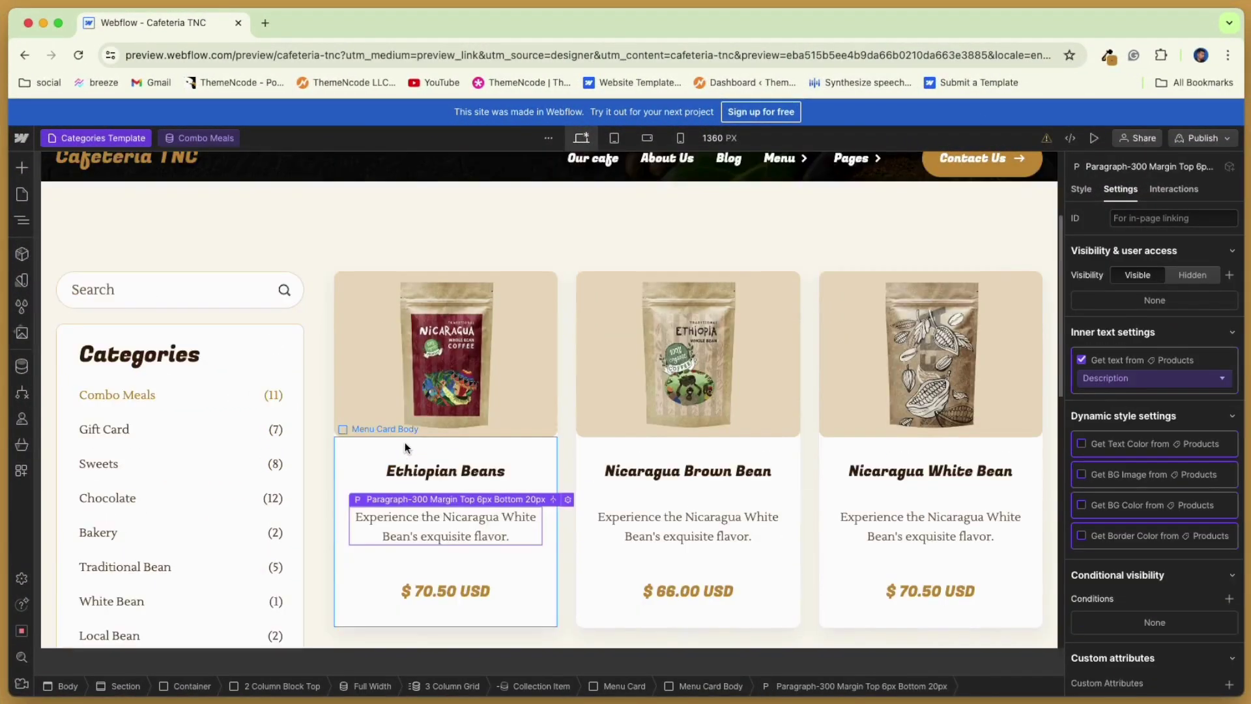
pyautogui.scroll(3, 119, 371)
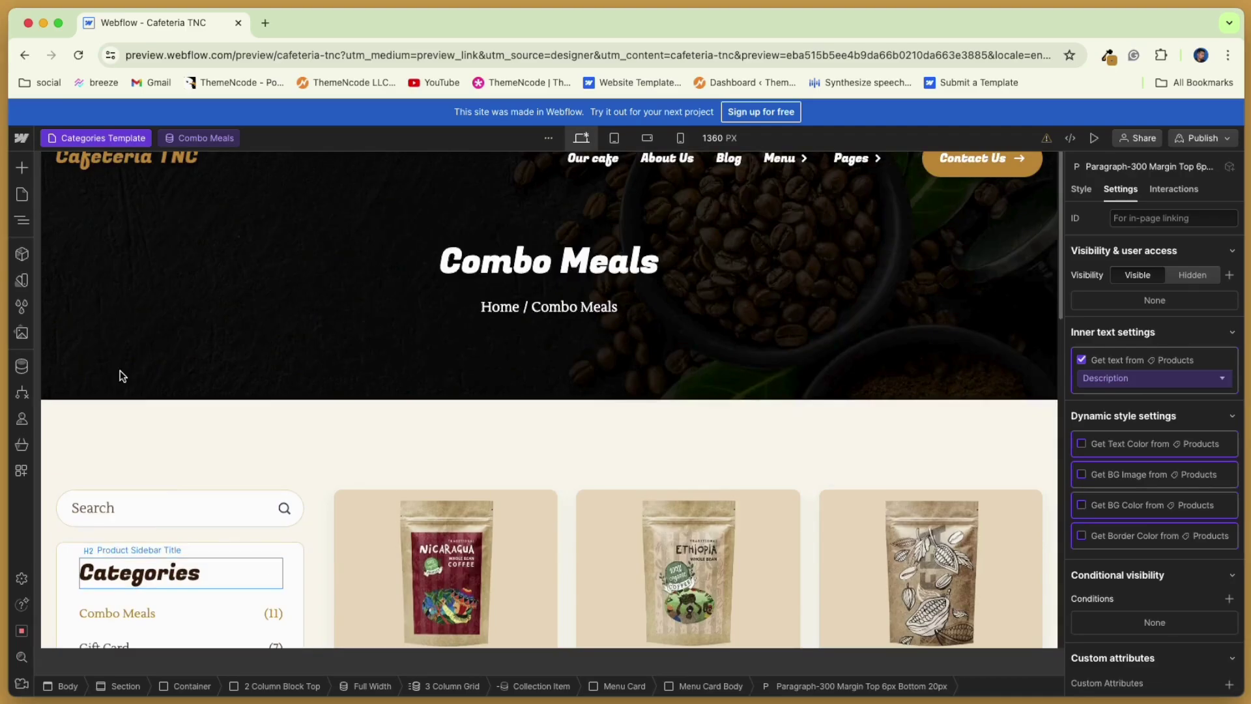
# Review the six Ecommerce products and eight categories, then close the categories table.
pyautogui.click(22, 446)
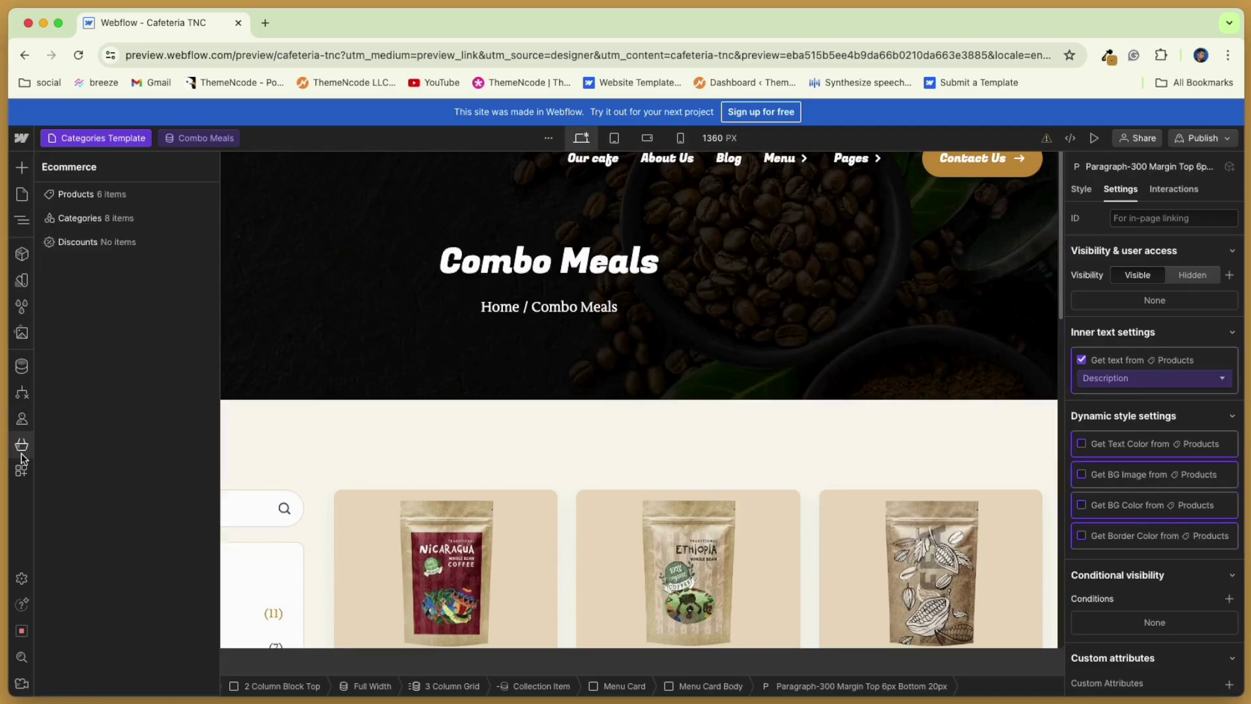
pyautogui.click(108, 195)
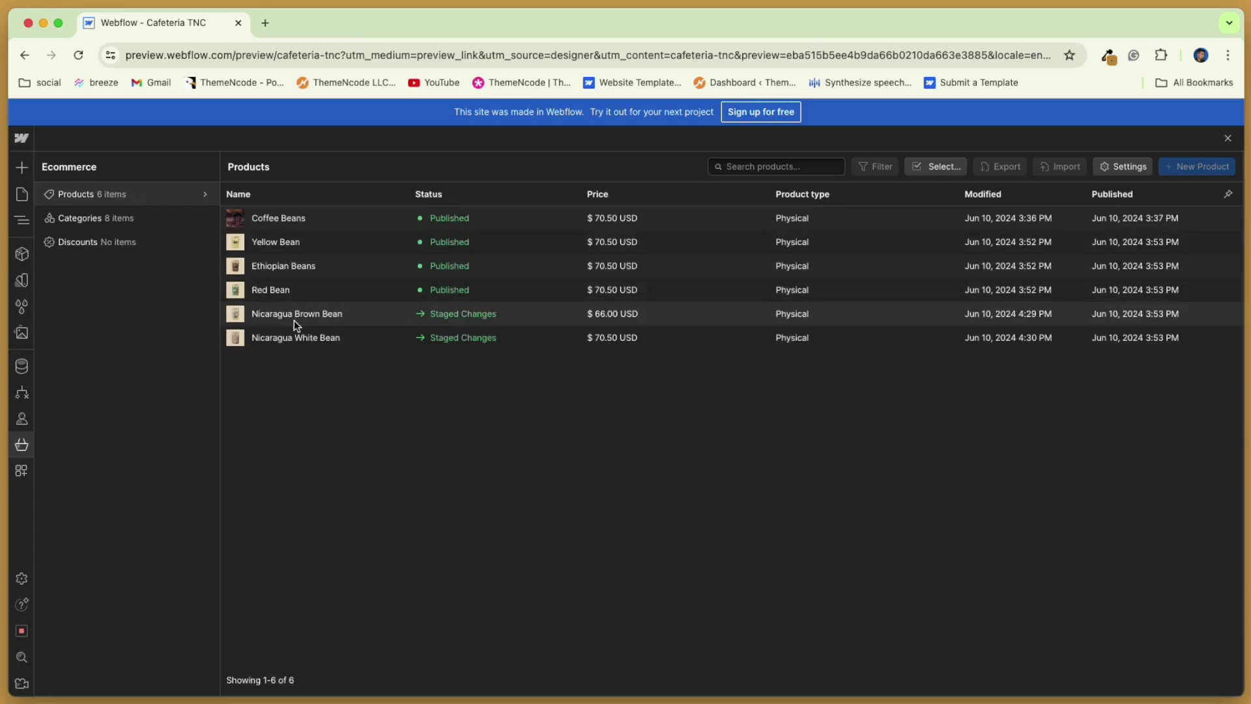
pyautogui.click(91, 217)
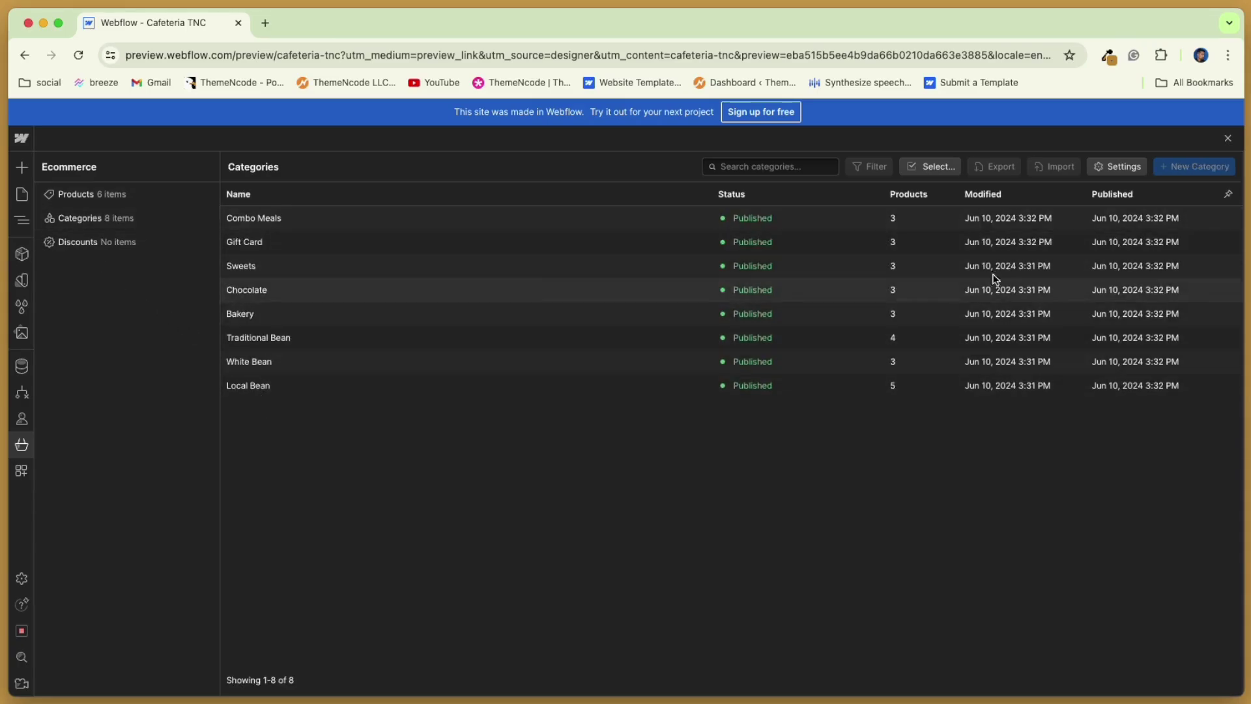
pyautogui.click(1227, 140)
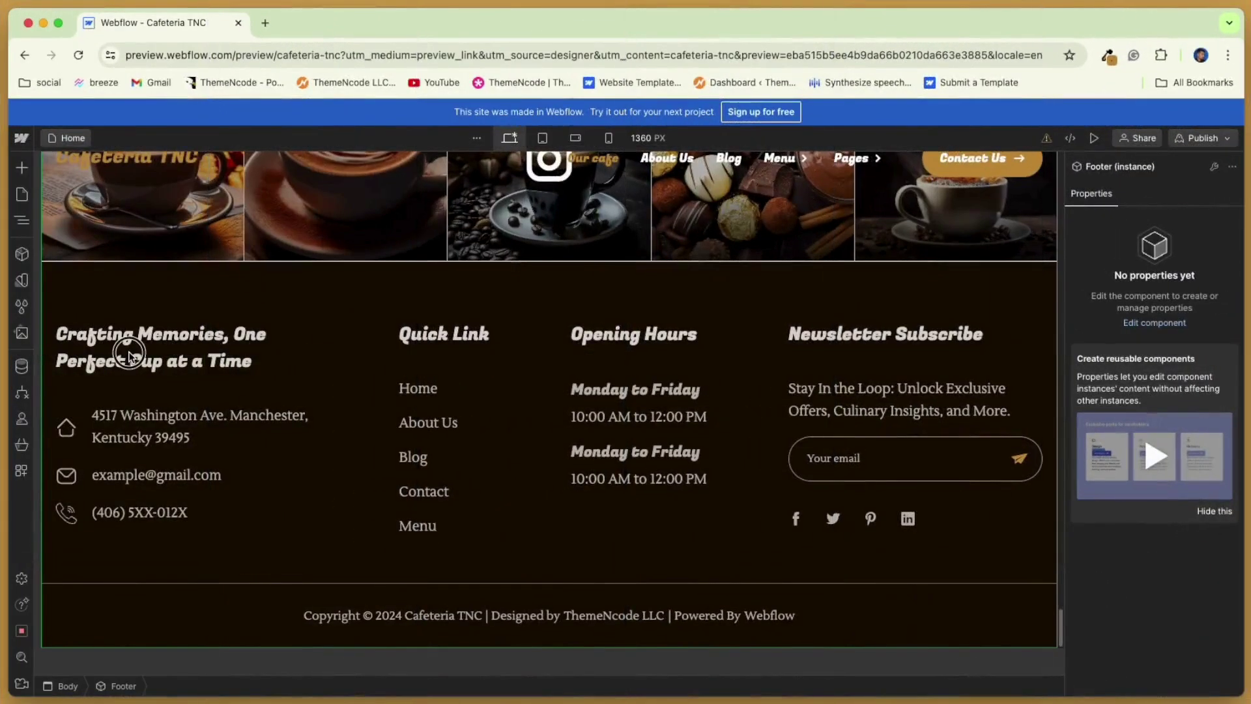
# Enter the Footer component and edit its 'Crafting Memories, One Perfect Cup at a Time' heading.
pyautogui.doubleClick(123, 344)
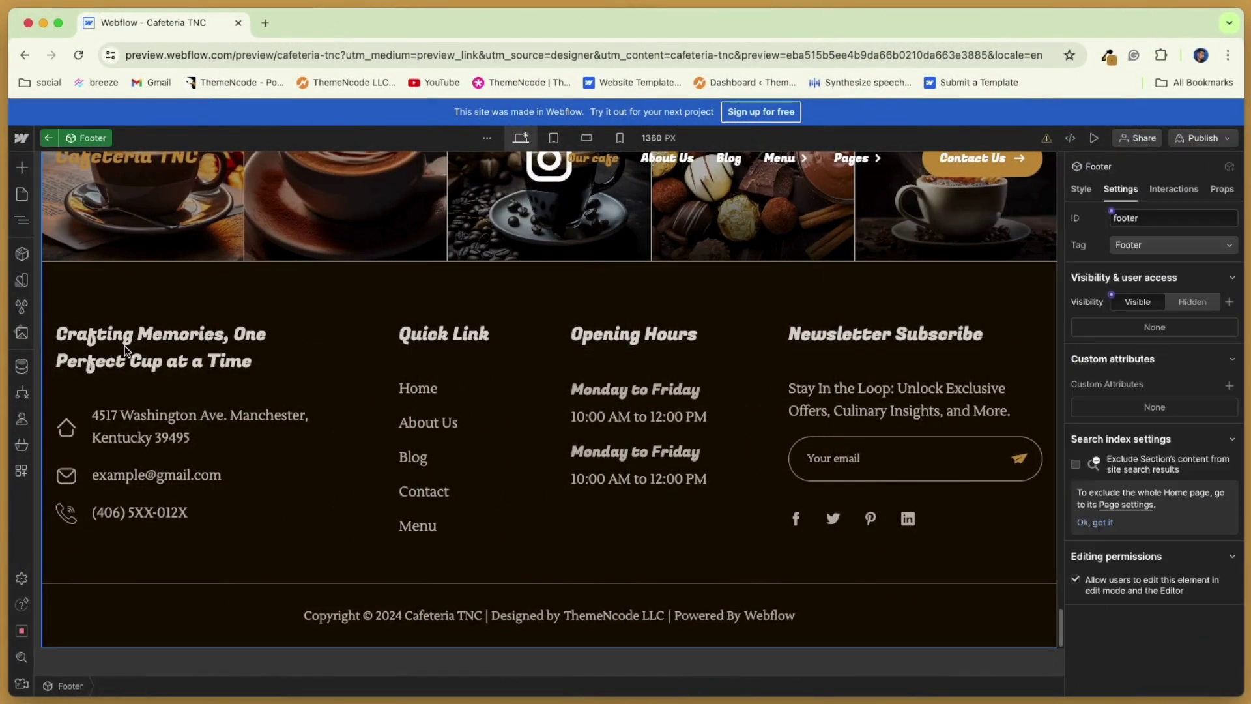
pyautogui.doubleClick(191, 367)
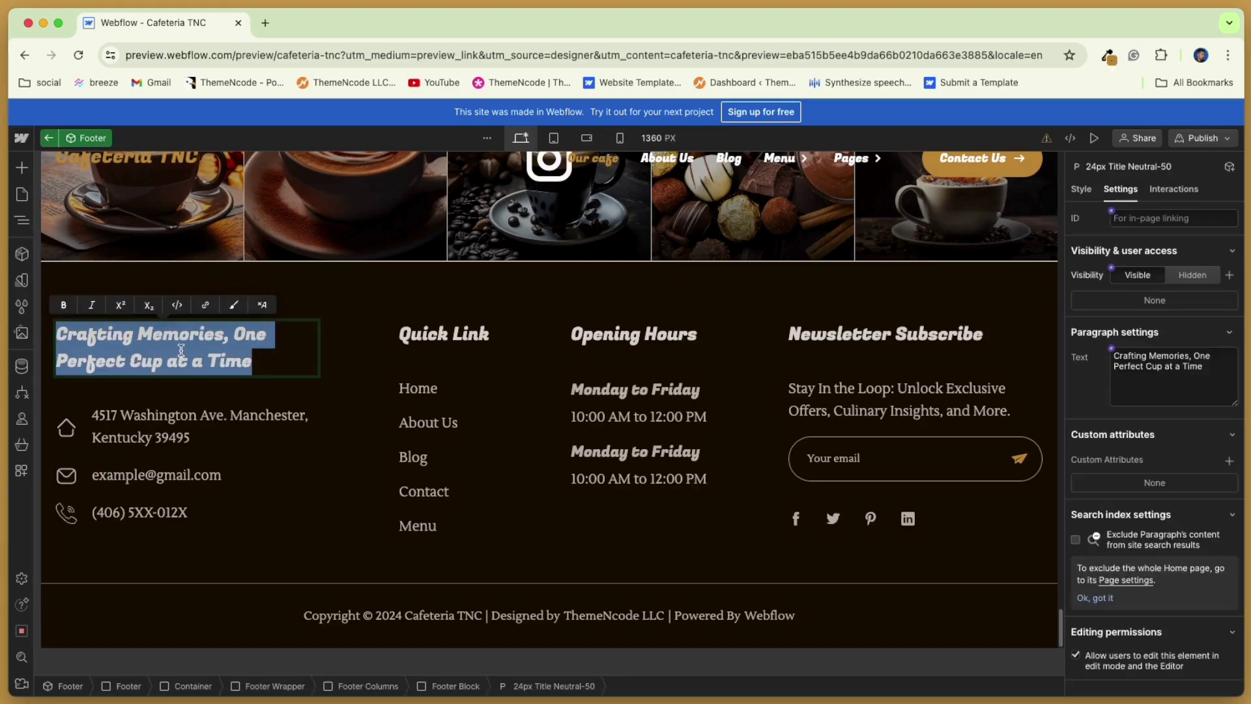
pyautogui.write('ThemeNc')
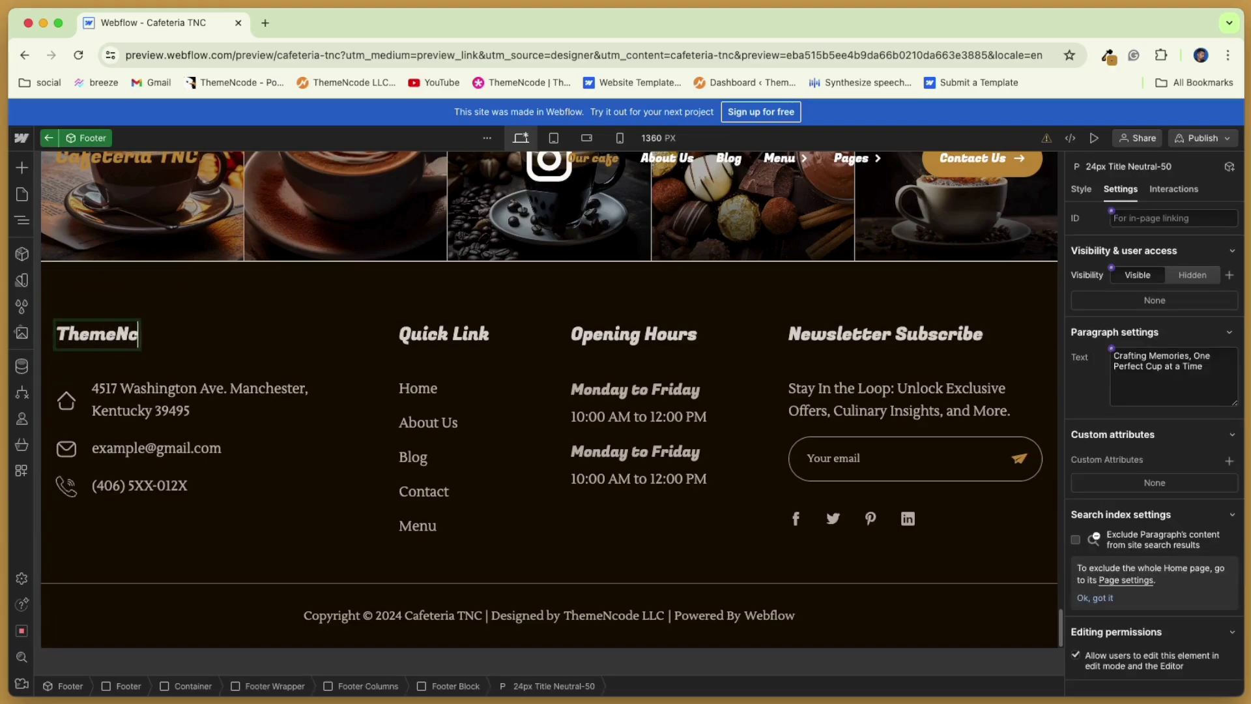
pyautogui.write('ode LLC')
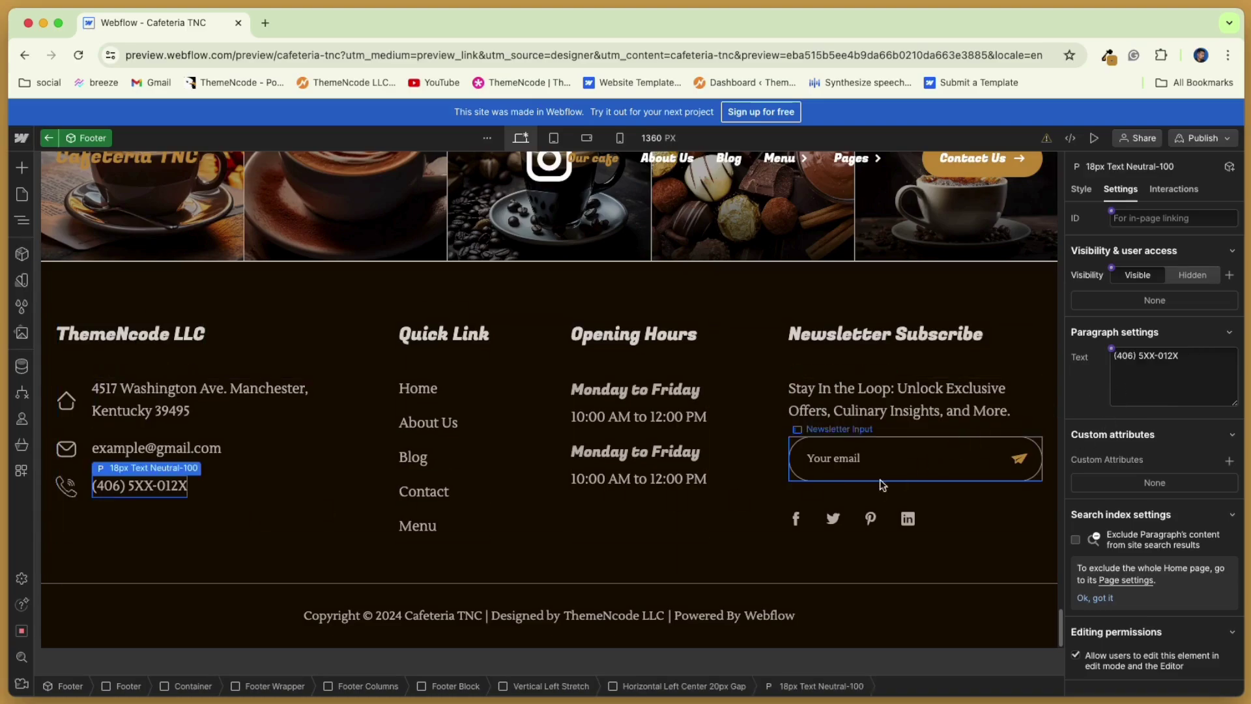
pyautogui.click(442, 391)
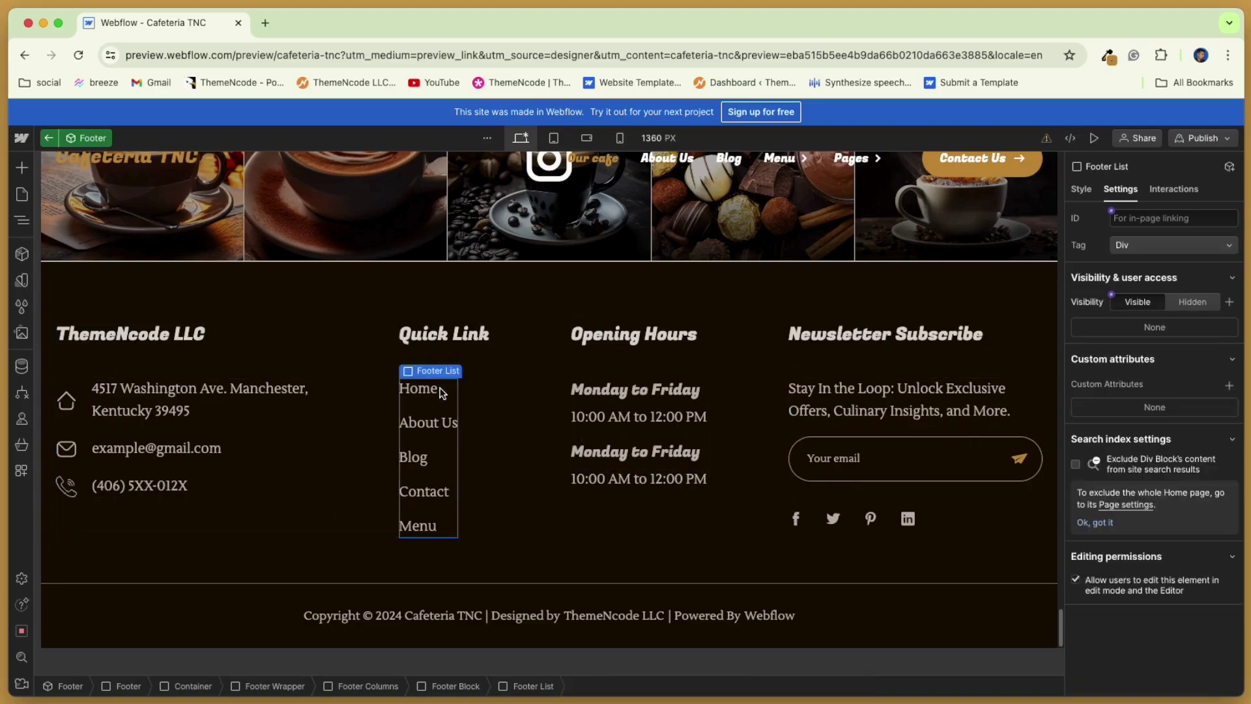
pyautogui.click(431, 393)
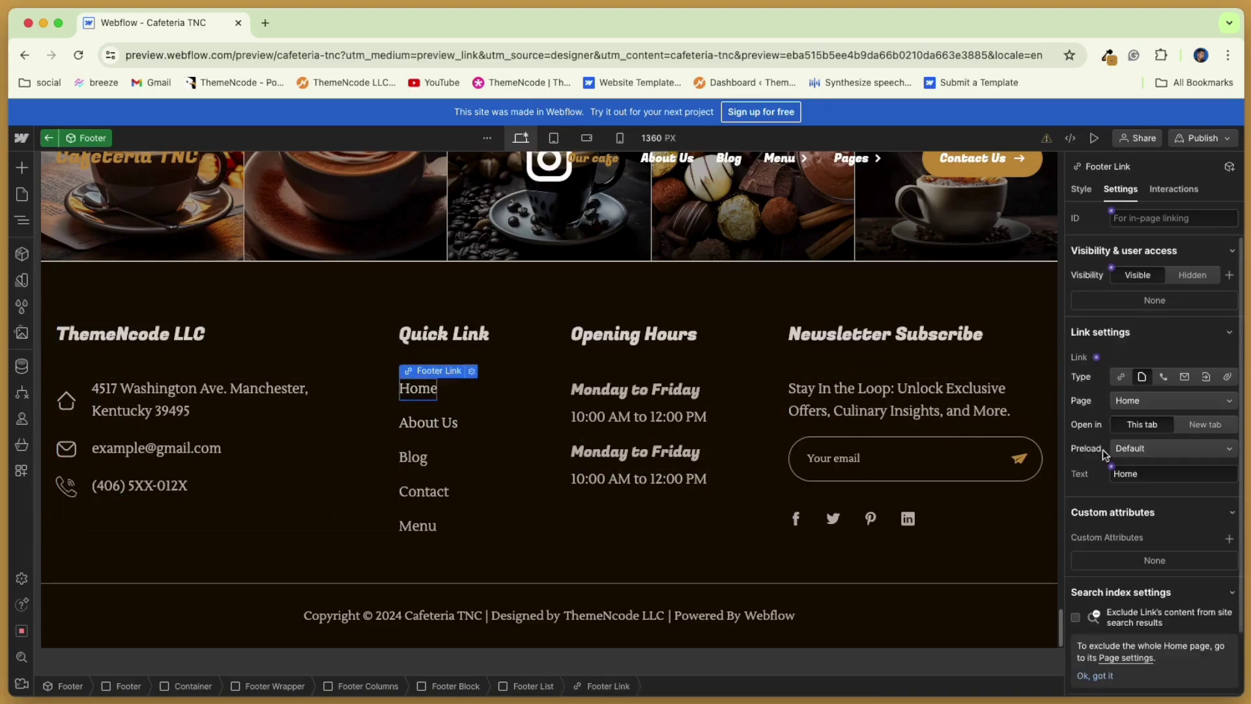
pyautogui.click(457, 430)
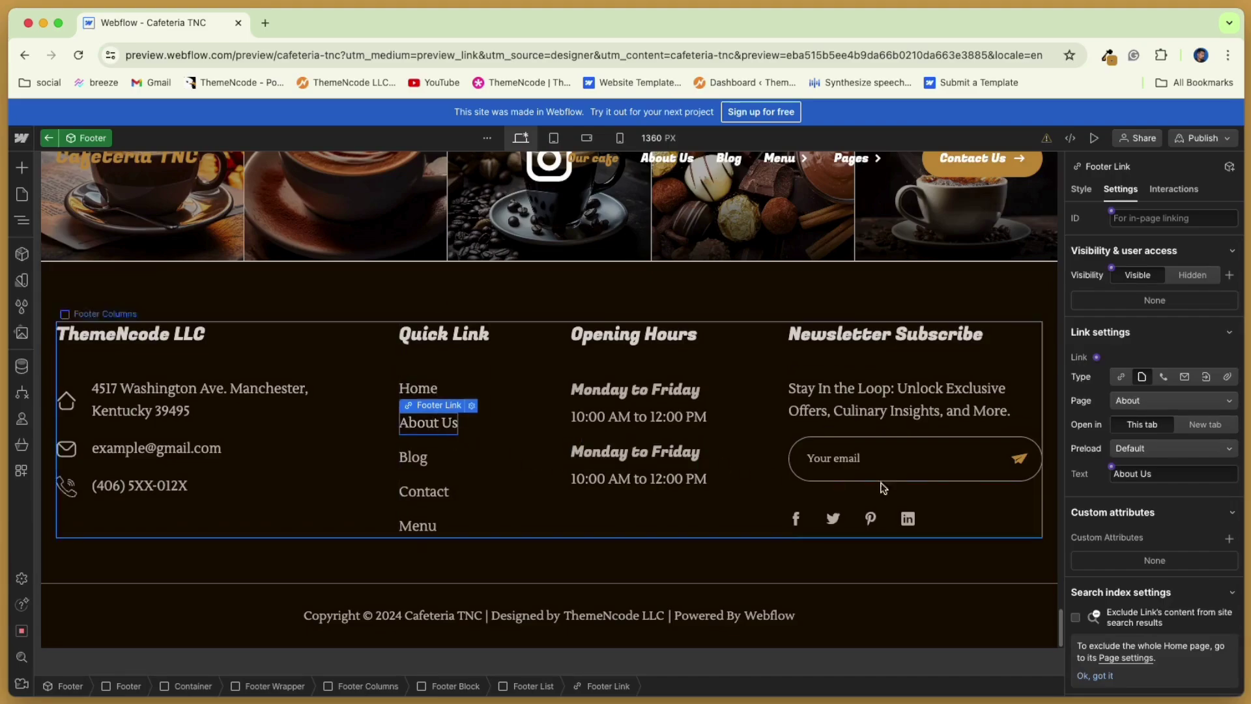
pyautogui.click(798, 520)
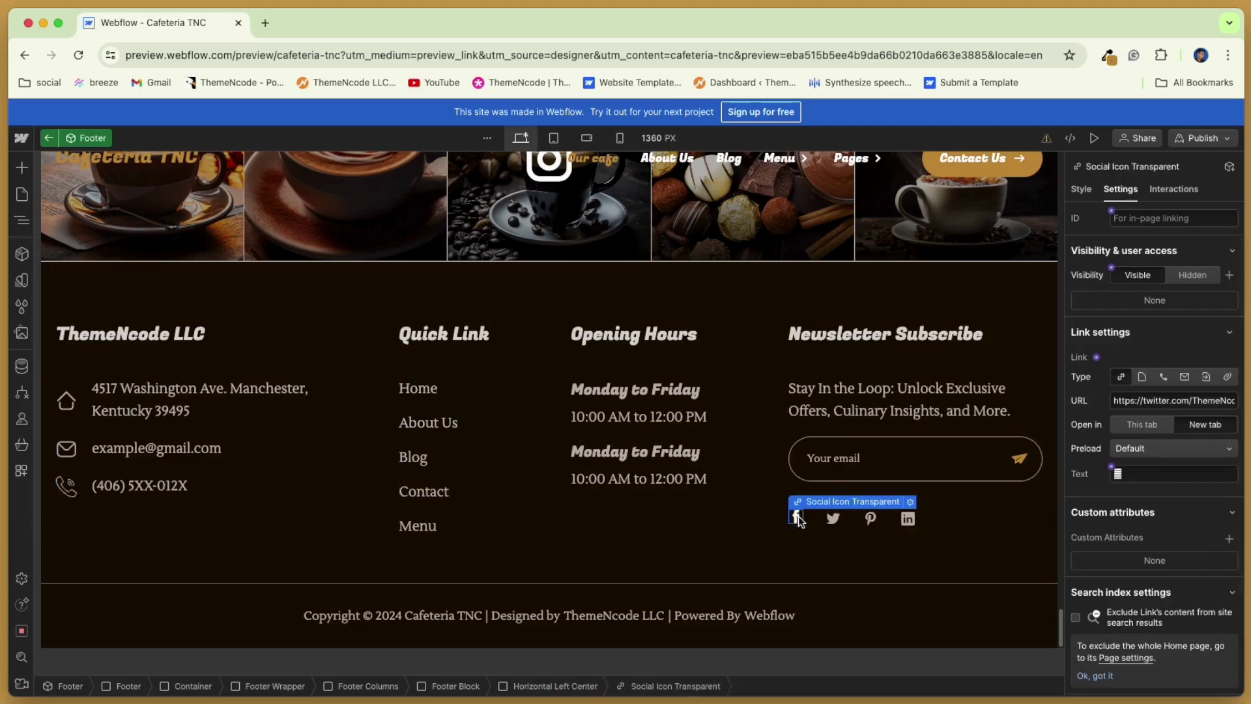